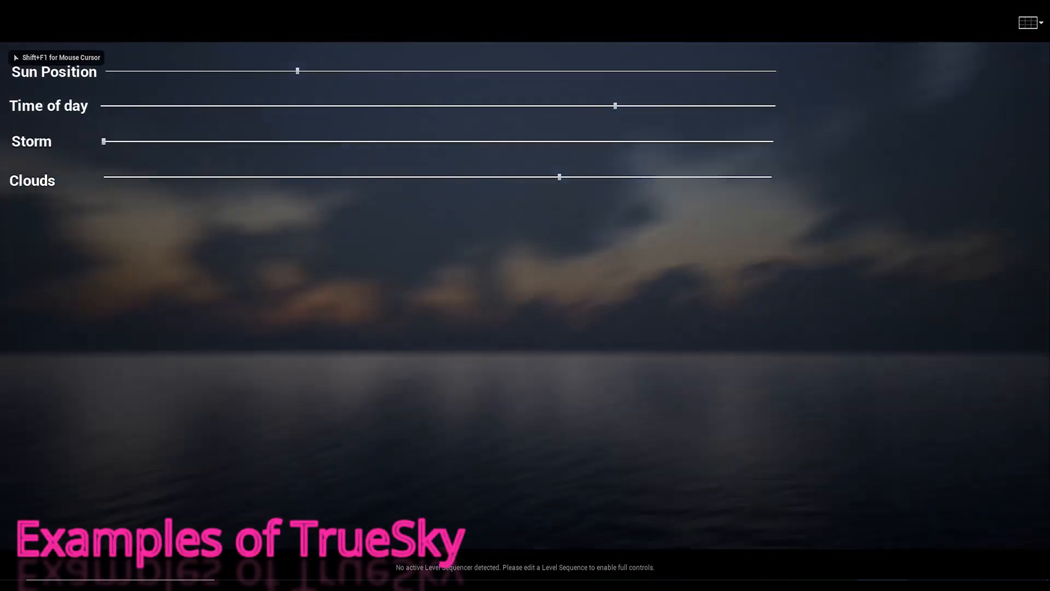
# Free the mouse cursor and lower the time of day slightly so the sun sits on the sea horizon.
pyautogui.hotkey('shift', 'F1')
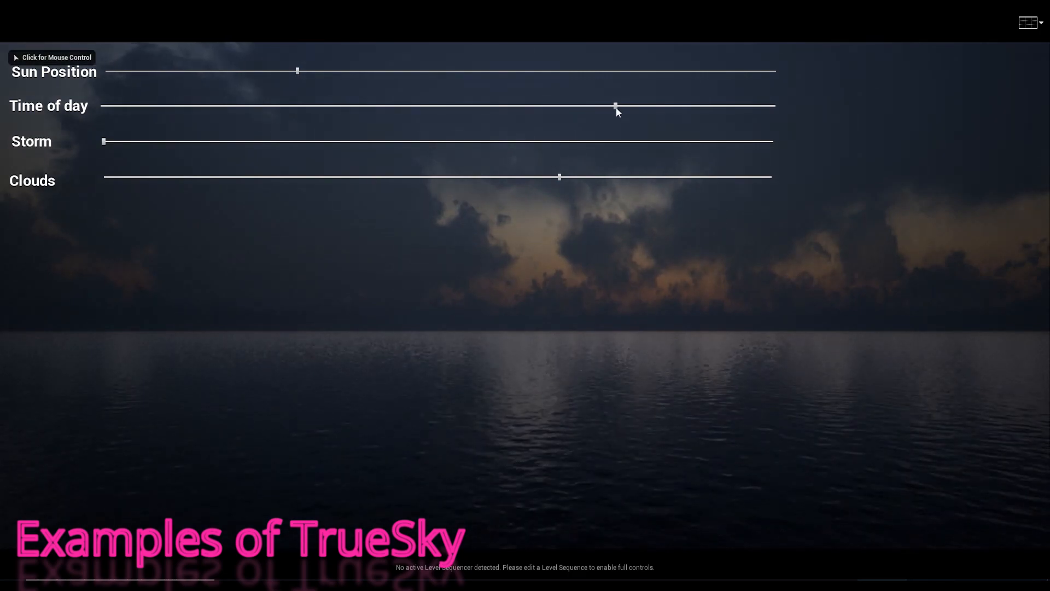
pyautogui.moveTo(616, 107); pyautogui.dragTo(609, 107)
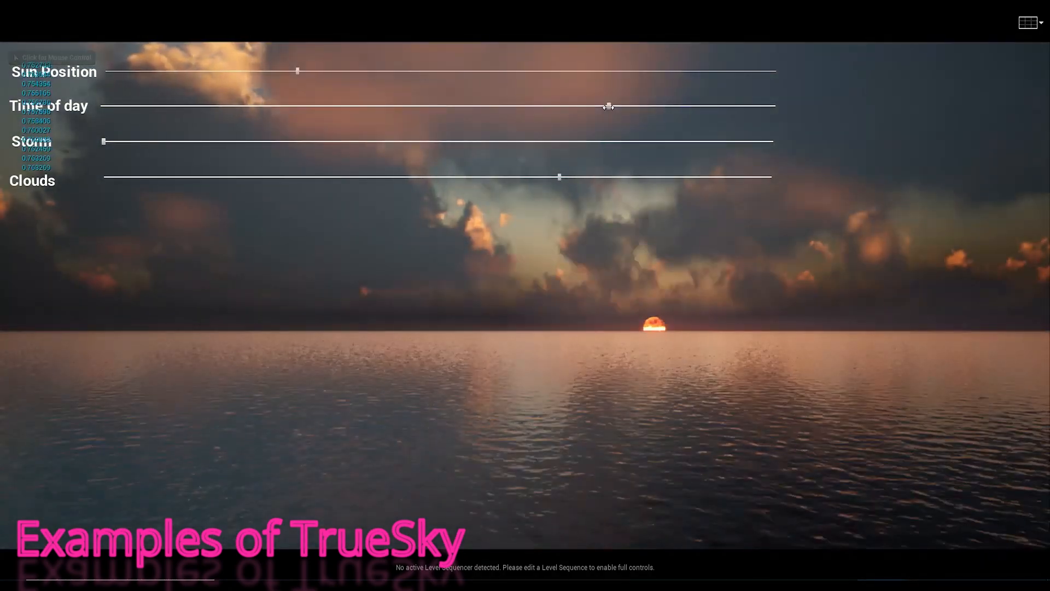
pyautogui.moveTo(608, 107); pyautogui.dragTo(610, 107)
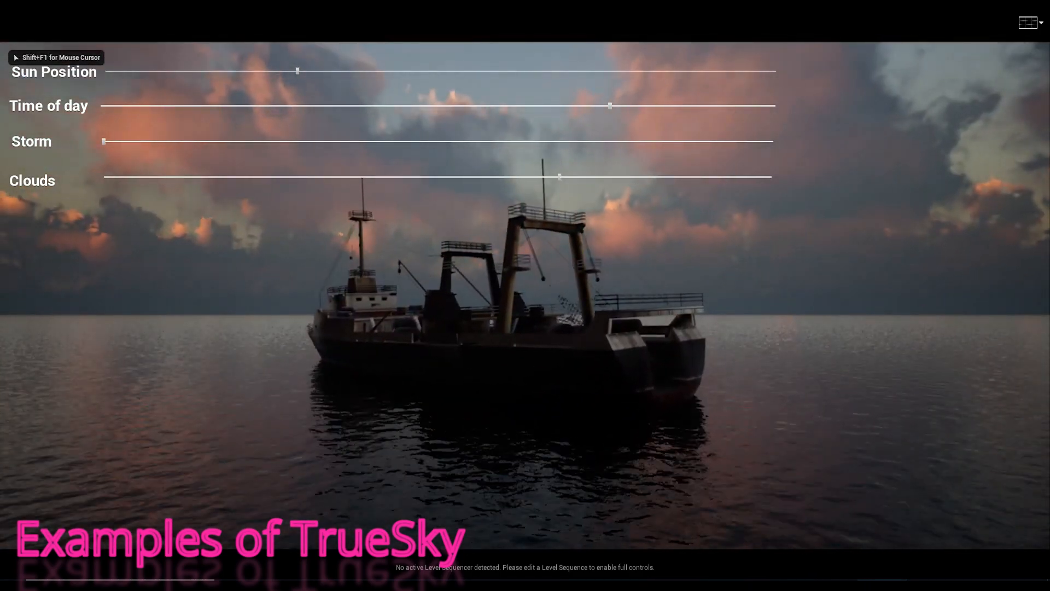
# Move the sun position to about 70% of its range and raise the storm level to about a fifth.
pyautogui.moveTo(308, 83); pyautogui.dragTo(588, 85)
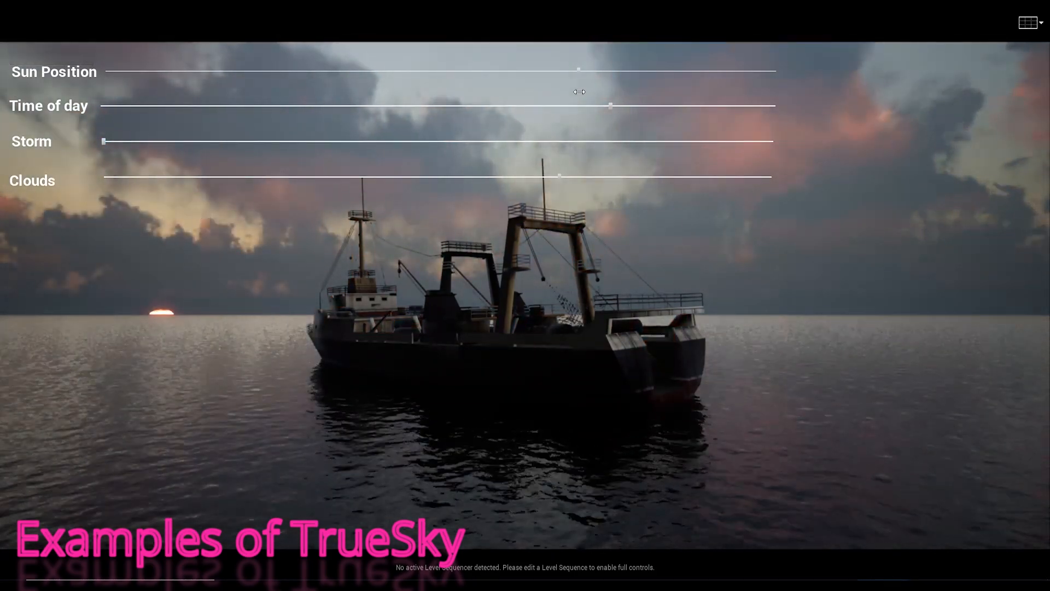
pyautogui.click(209, 142)
pyautogui.moveTo(211, 141); pyautogui.dragTo(244, 141)
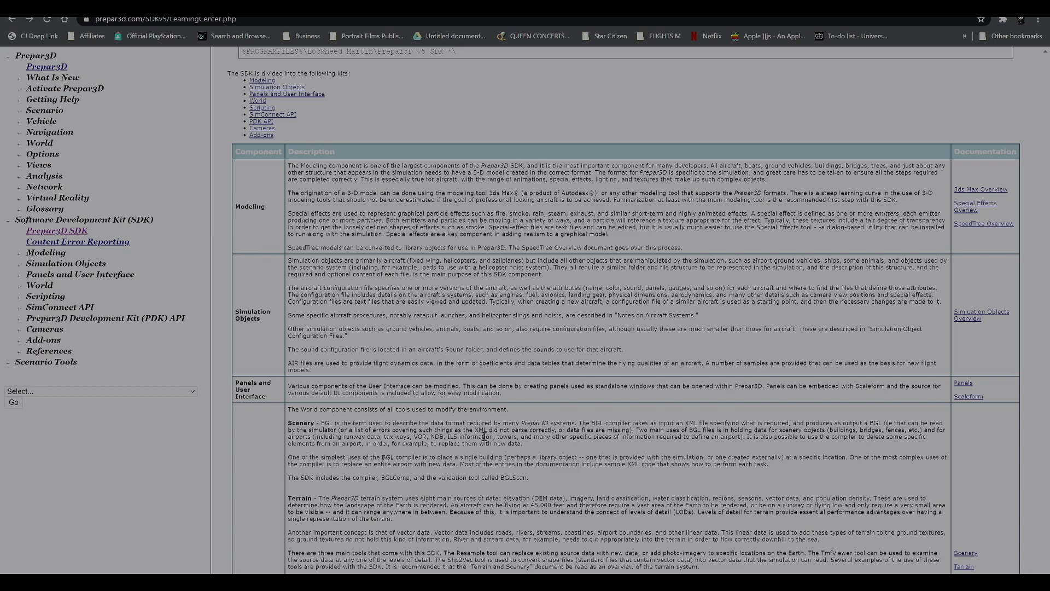
# Examine the Prepar3D SDK overview, its component table and hints in the web browser, plus the Learning Center's Prepar3D topic list.
pyautogui.scroll(4, 473, 464)
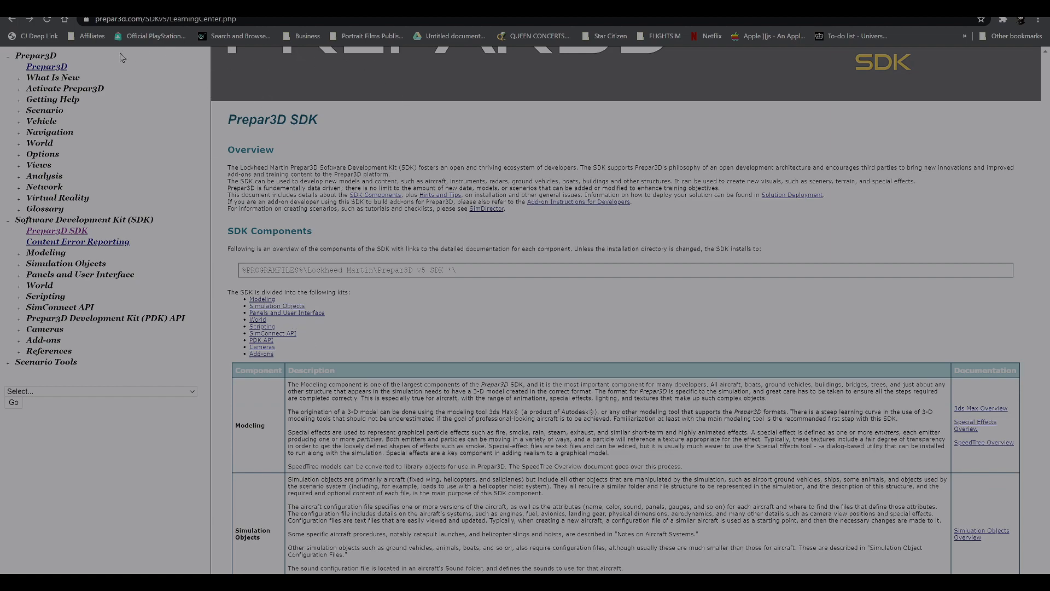
pyautogui.scroll(-15, 410, 263)
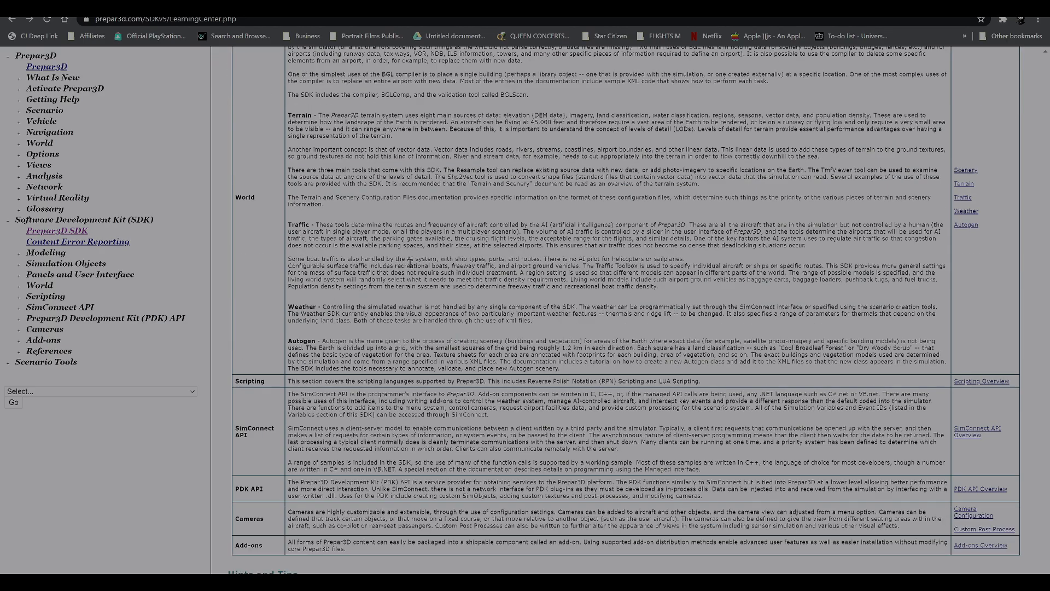
pyautogui.scroll(-5, 455, 462)
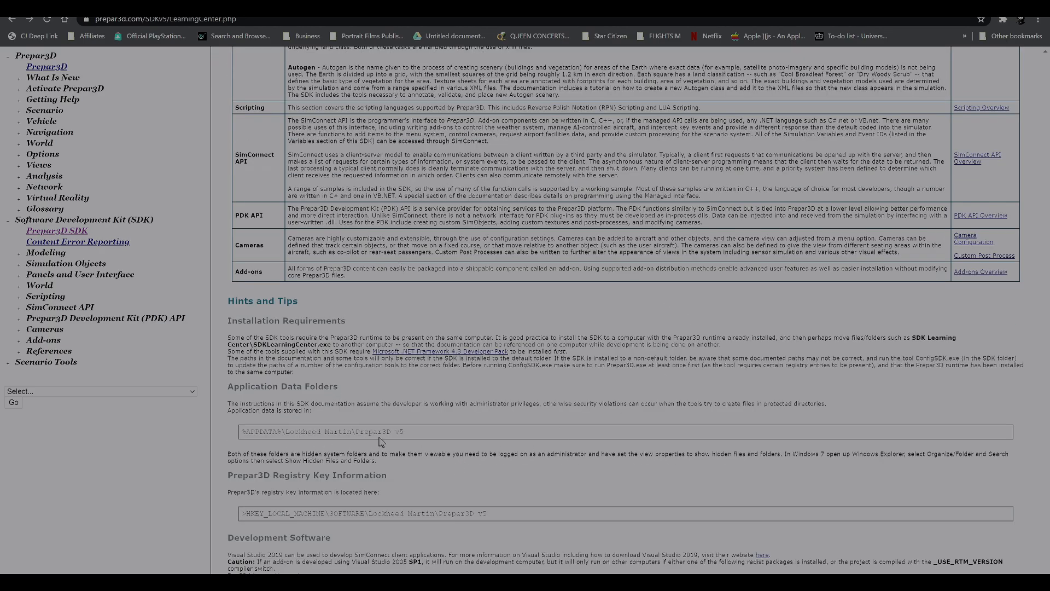
pyautogui.scroll(5, 382, 441)
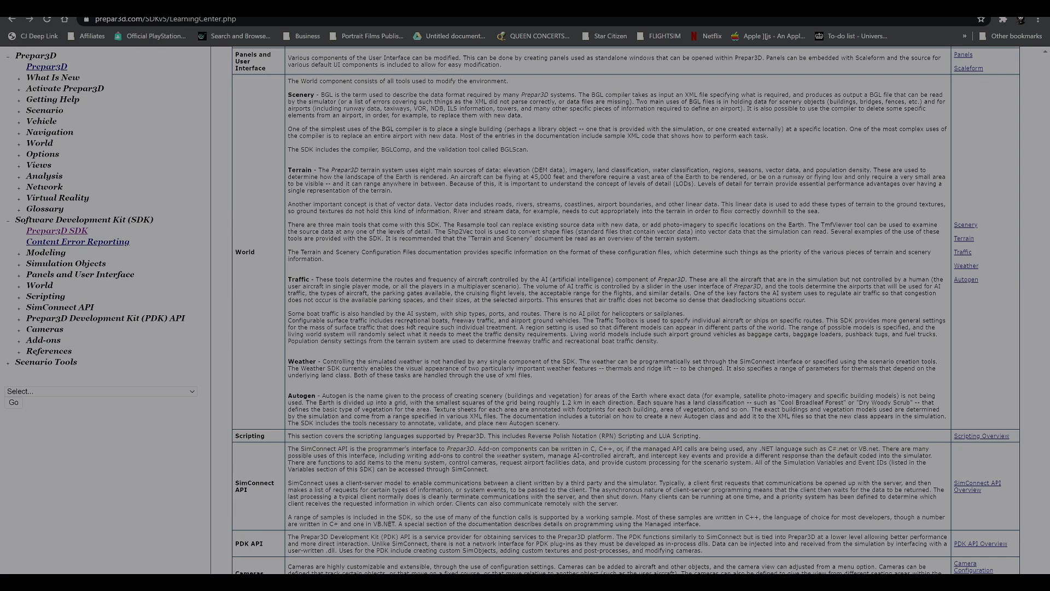
pyautogui.scroll(7, 410, 324)
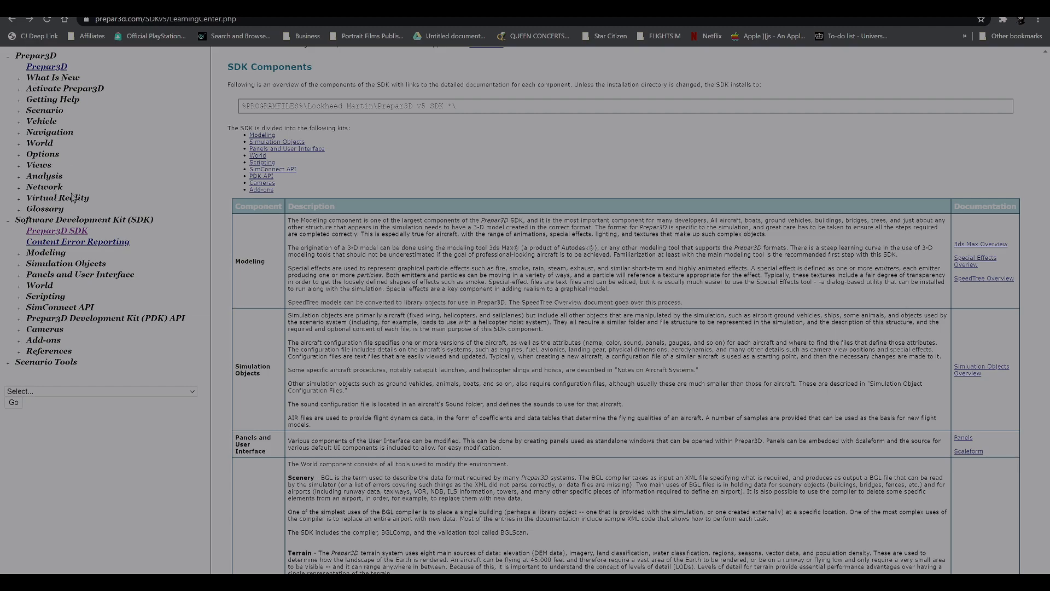
pyautogui.moveTo(71, 211); pyautogui.dragTo(24, 76)
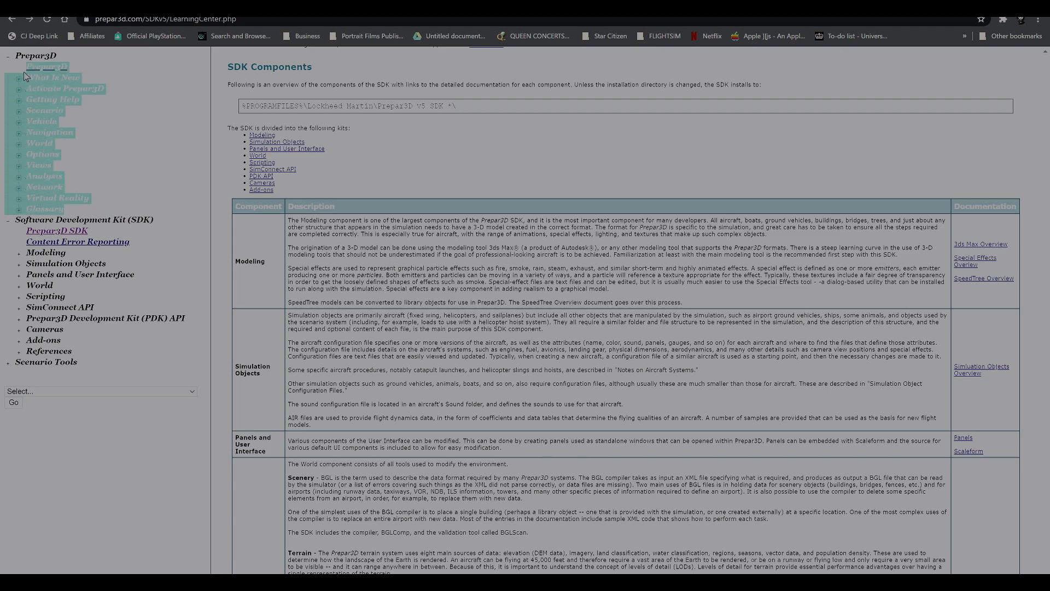
pyautogui.click(100, 145)
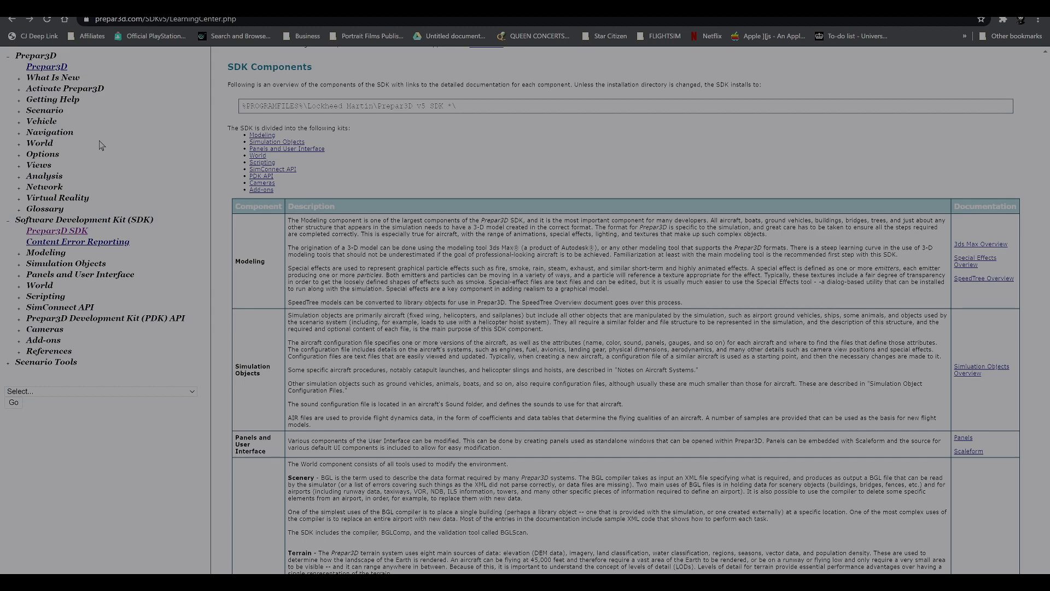
# Open the Display page of the Graphics options documentation and read through its image quality, full screen, frame rate and panel settings.
pyautogui.click(21, 155)
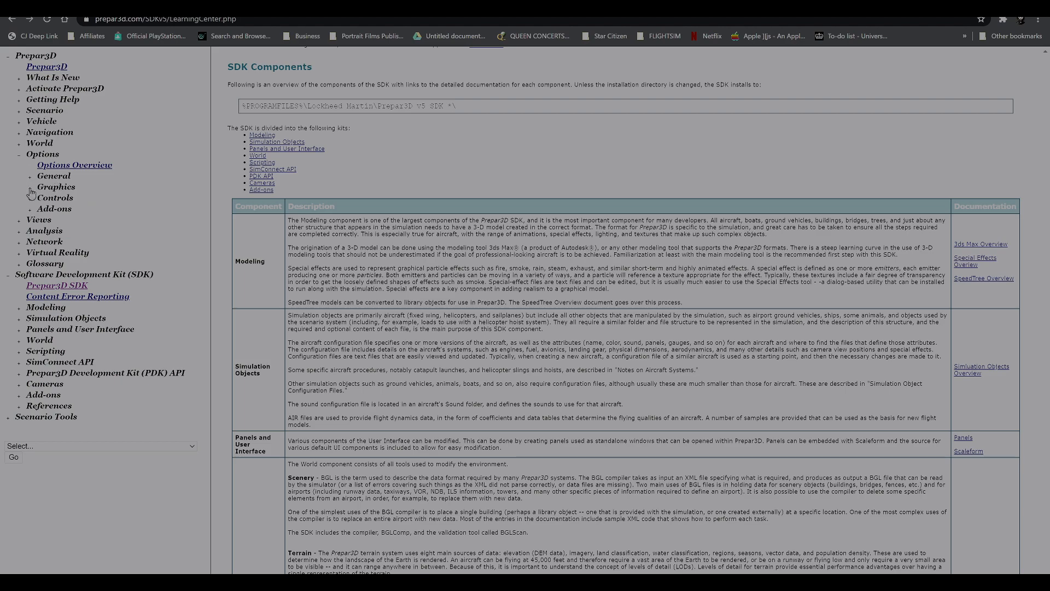
pyautogui.click(30, 192)
pyautogui.click(59, 199)
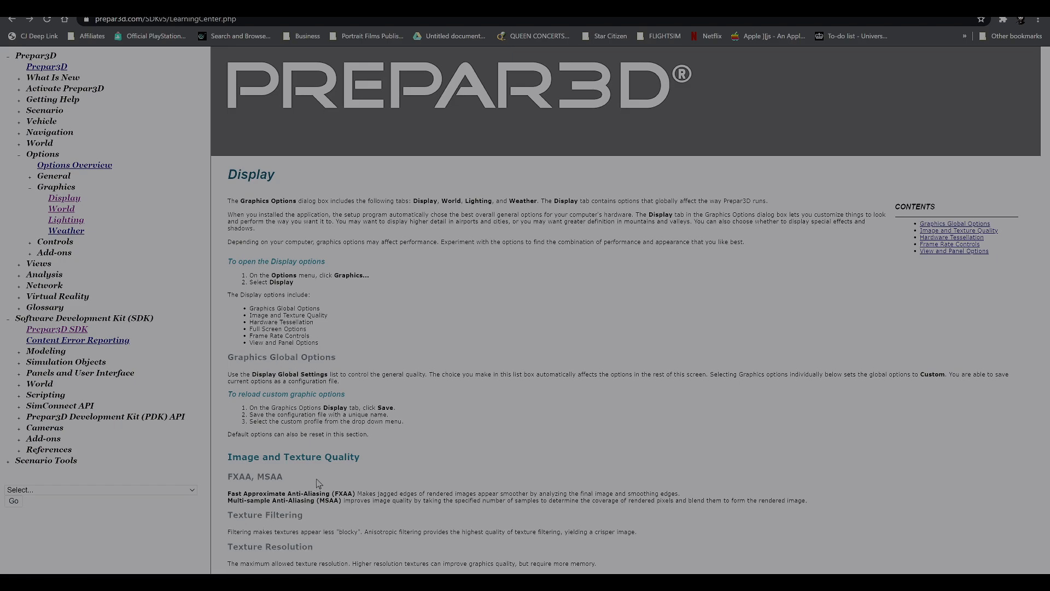
pyautogui.scroll(-5, 319, 483)
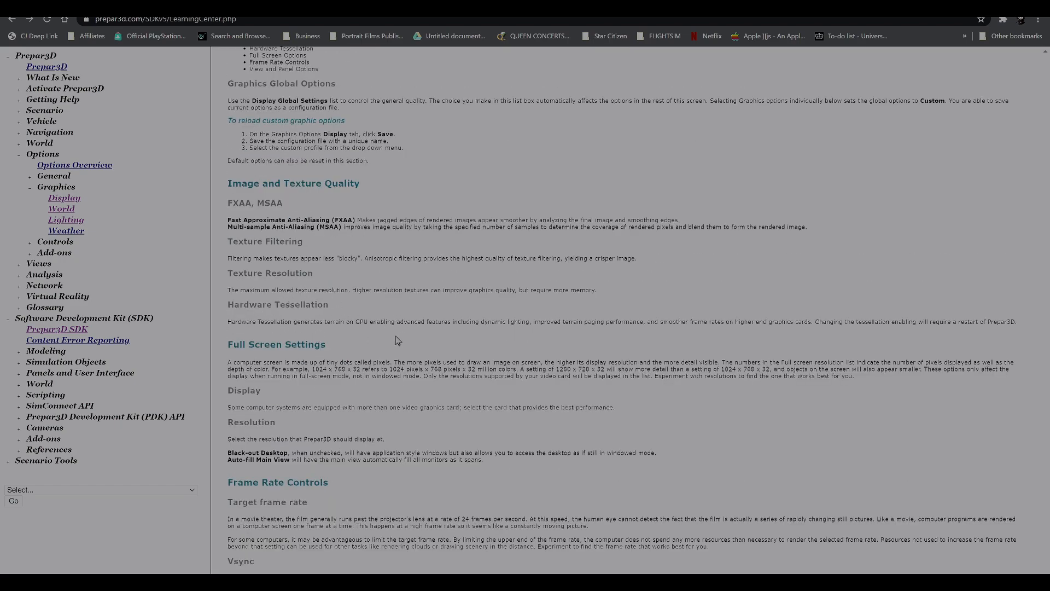
pyautogui.scroll(-4, 279, 404)
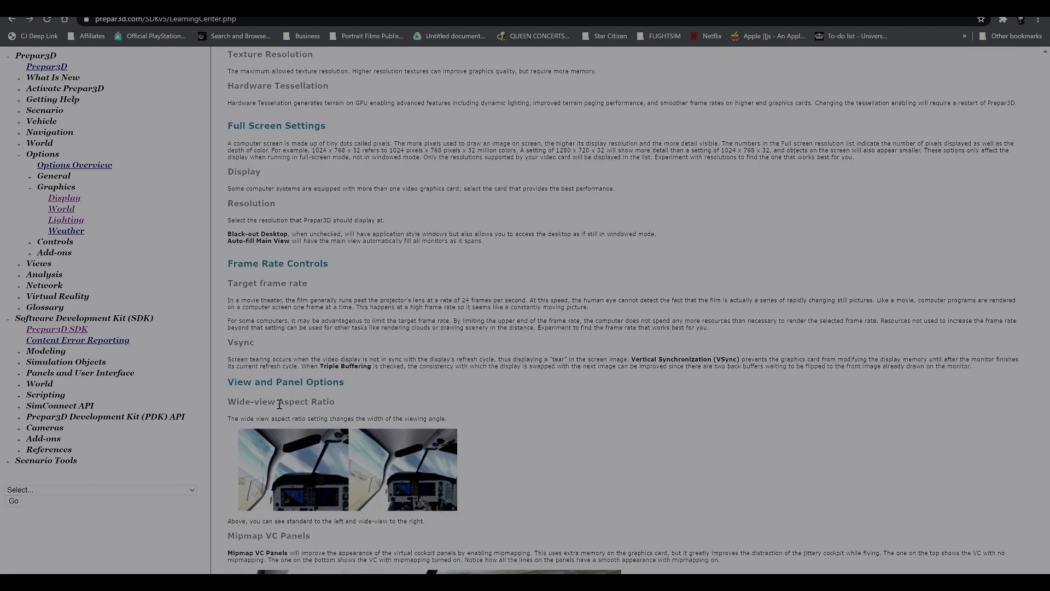
pyautogui.scroll(-8, 279, 405)
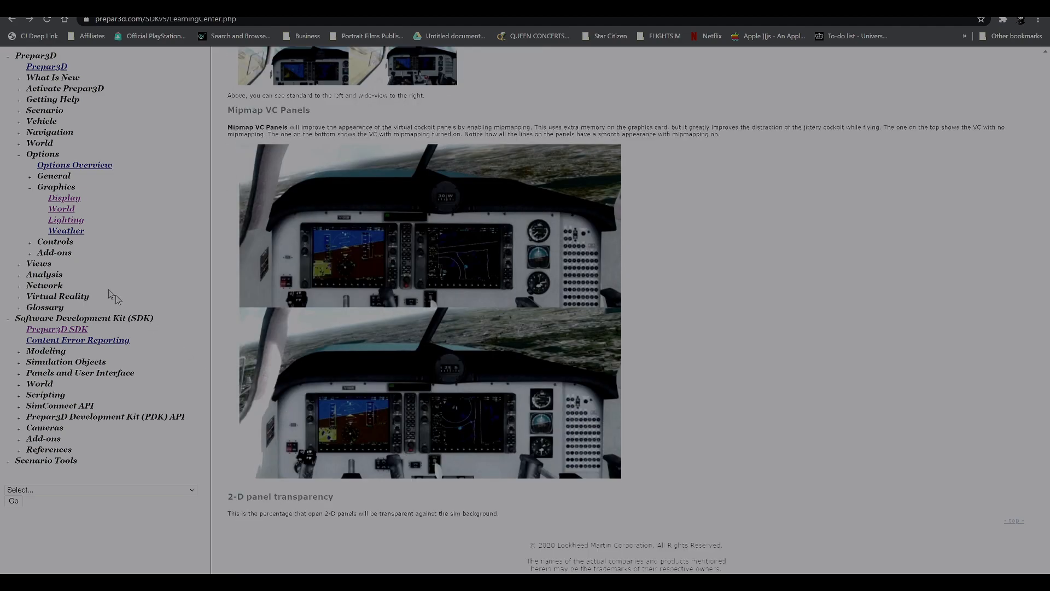
# Open the World page of the Graphics options documentation and read its terrain, water, scenery and special effects settings.
pyautogui.click(57, 212)
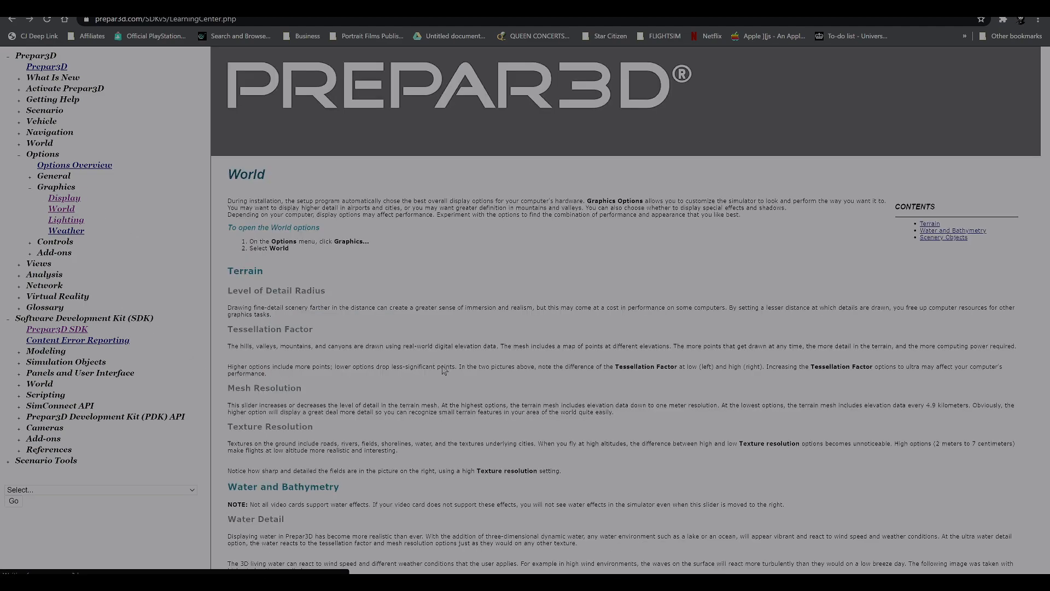
pyautogui.scroll(-15, 444, 415)
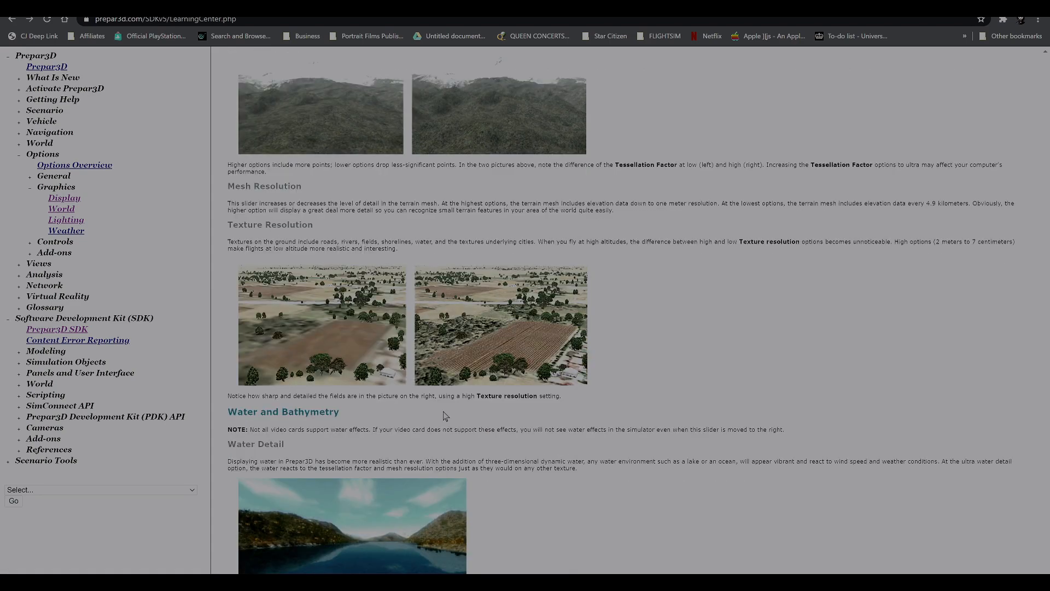
pyautogui.scroll(-5, 429, 421)
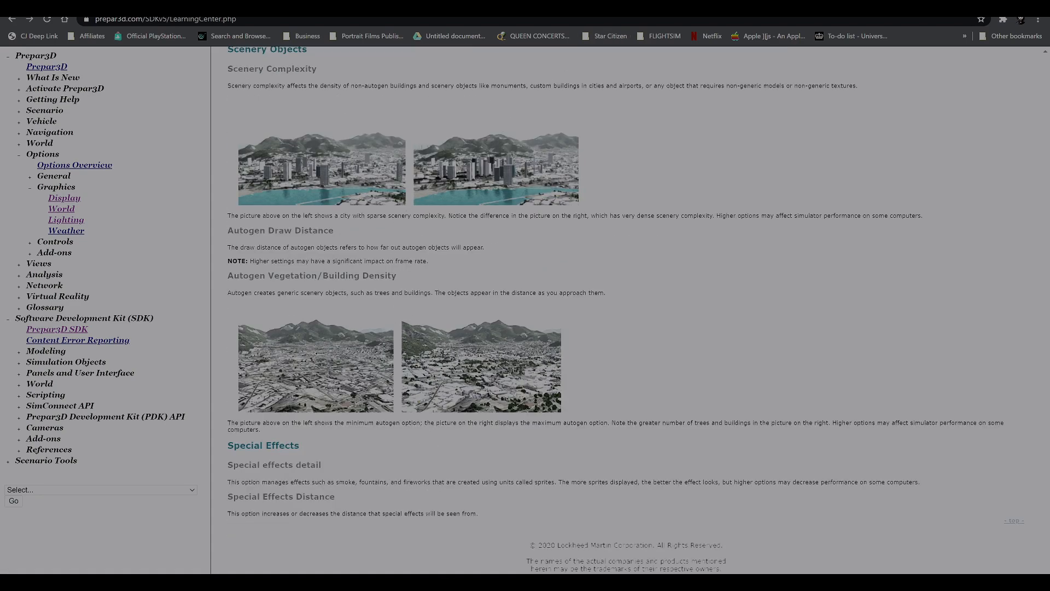
# Open the Prepar3D release news post and review the client's new features, fixes and improvements.
pyautogui.click(650, 8)
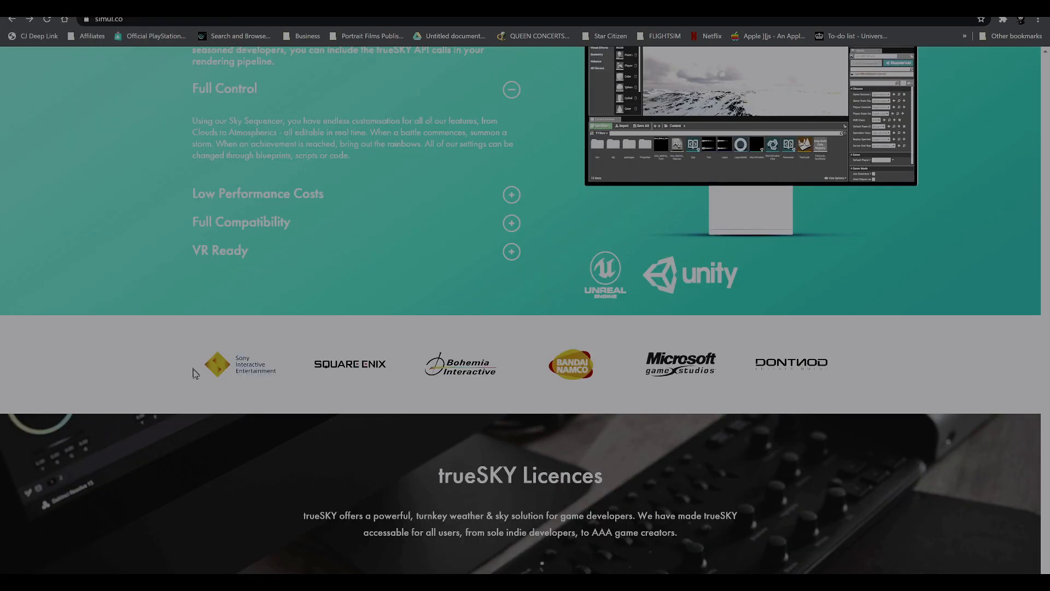
pyautogui.scroll(10, 225, 428)
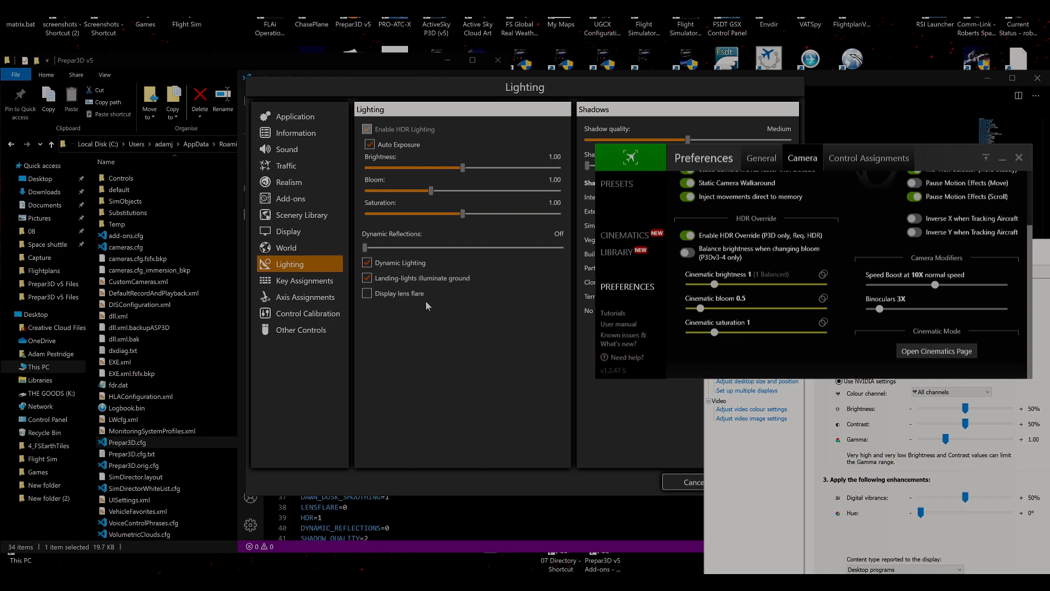
# Bring the Prepar3D Lighting options to the front, accept them, and reopen the Lighting settings from the scenario startup screen.
pyautogui.click(449, 356)
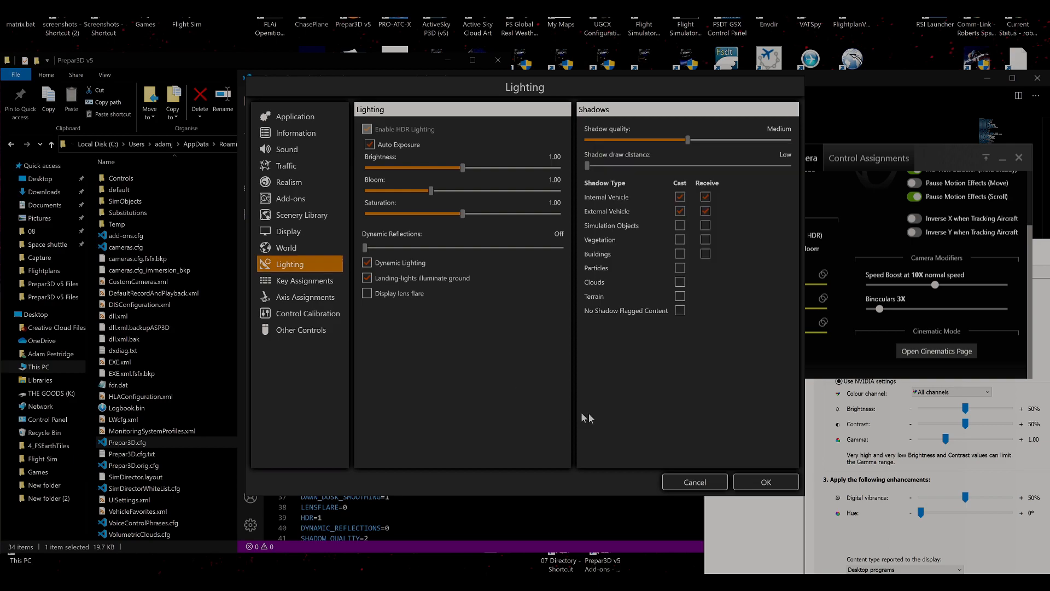
pyautogui.click(765, 483)
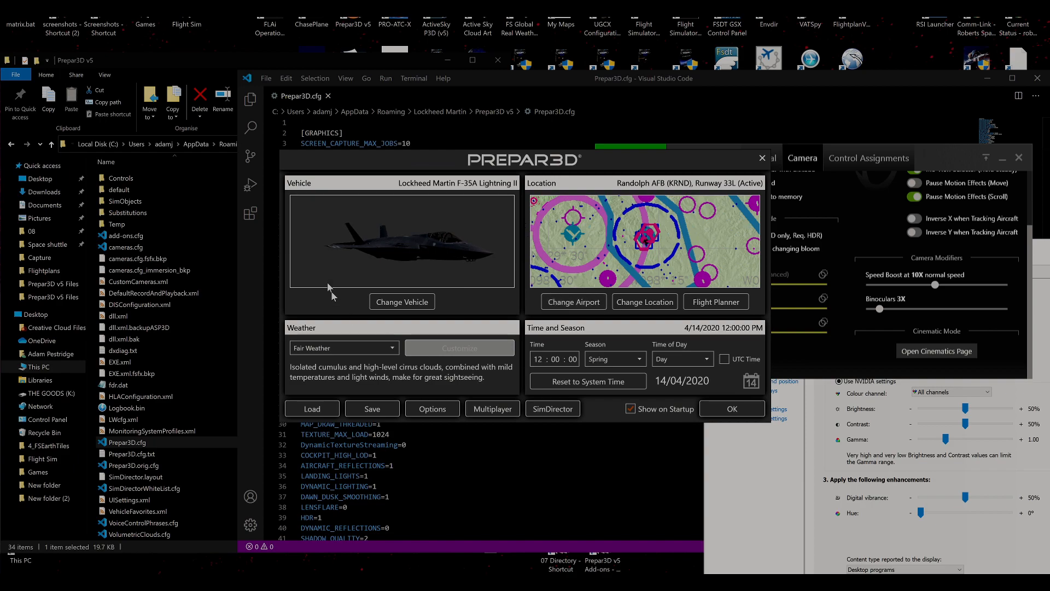
pyautogui.click(449, 409)
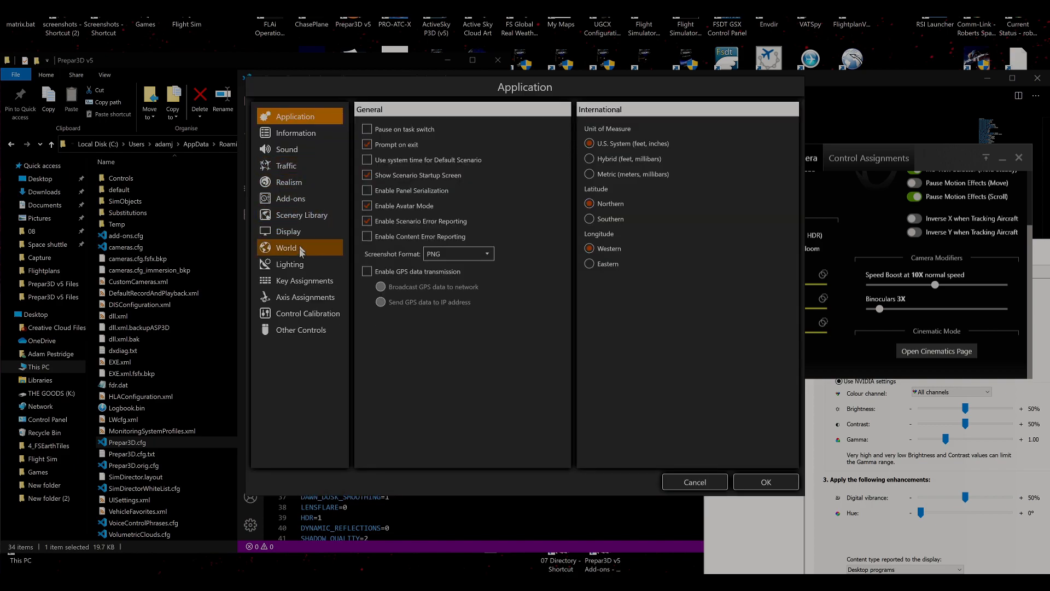
pyautogui.click(301, 265)
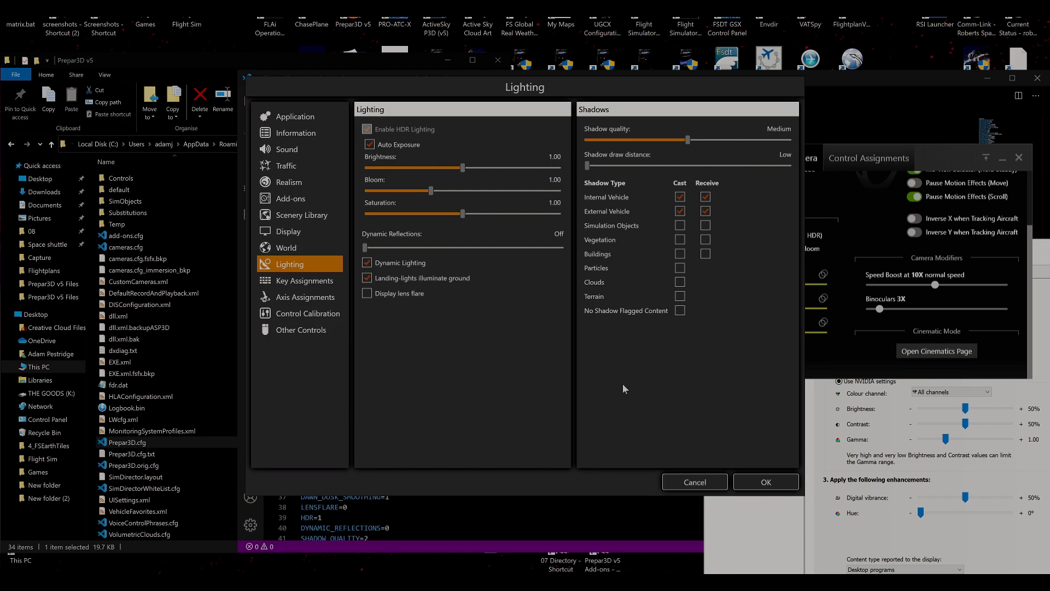
# Open the Windows system display settings and find the Windows HD Colour section.
pyautogui.moveTo(977, 581)
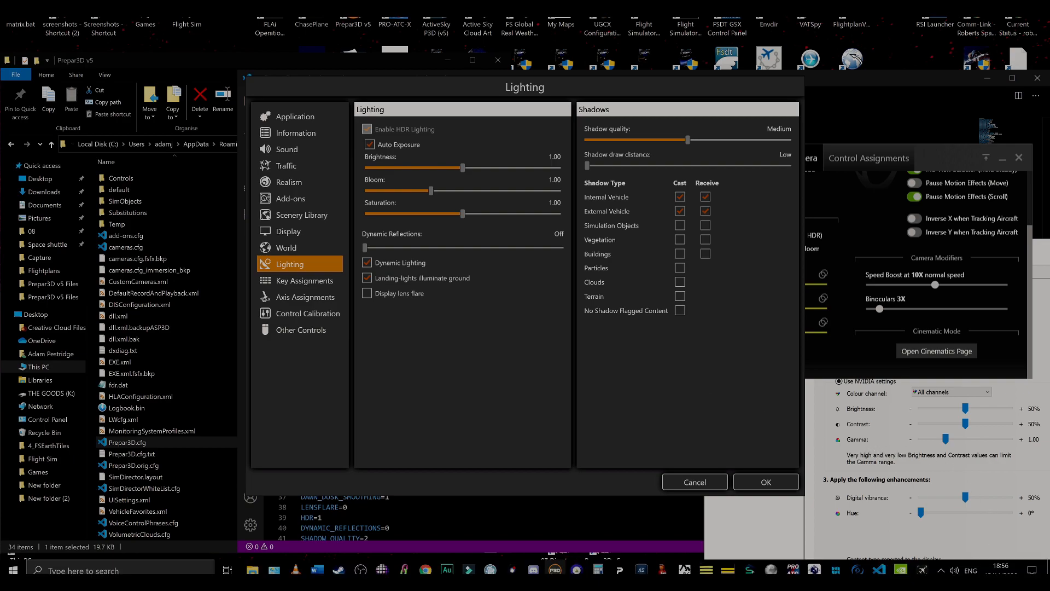
pyautogui.moveTo(922, 570)
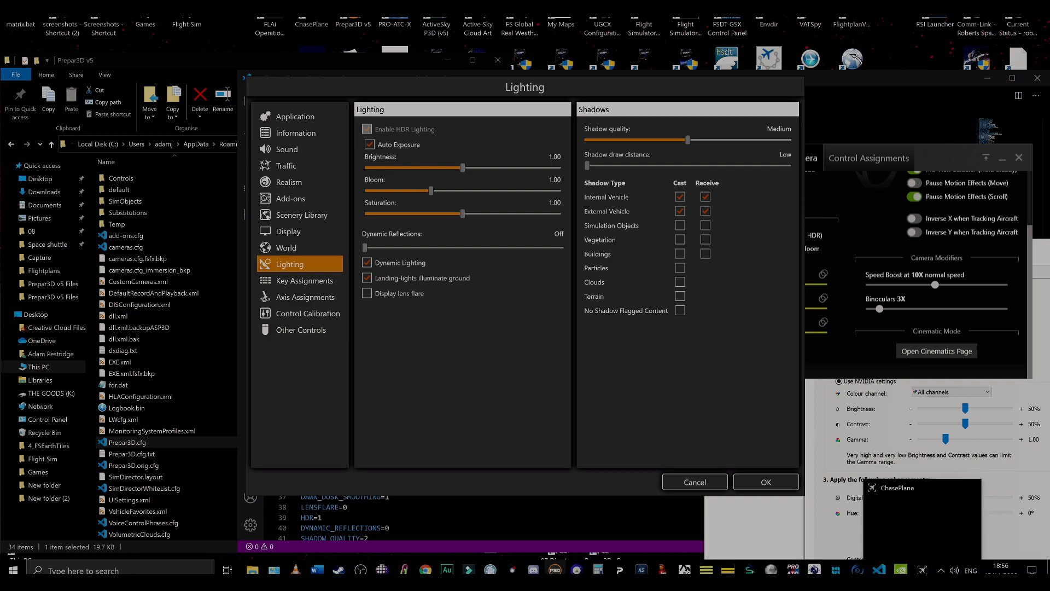
pyautogui.click(1034, 570)
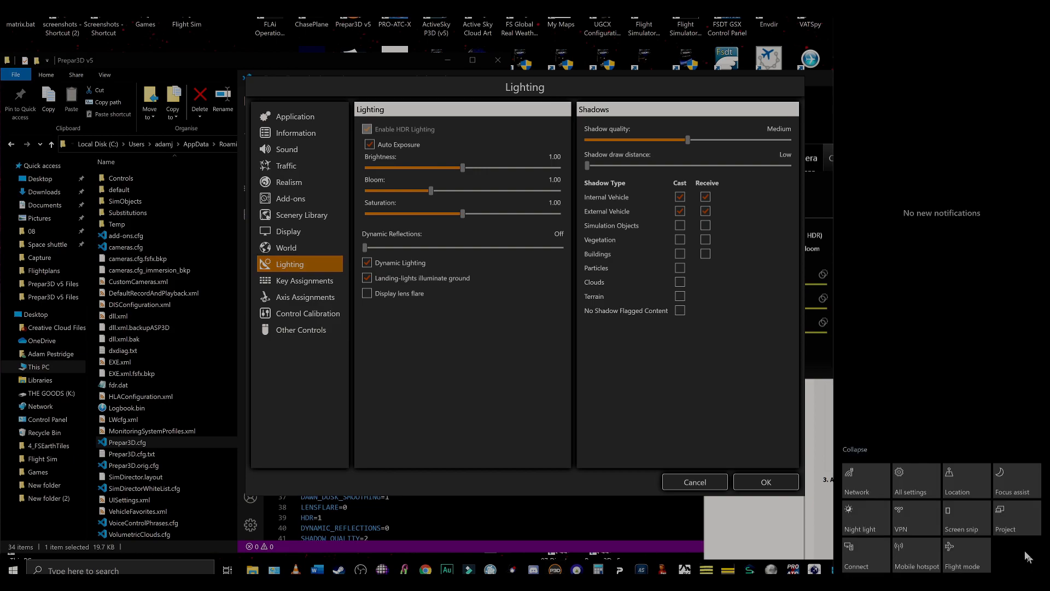
pyautogui.click(895, 474)
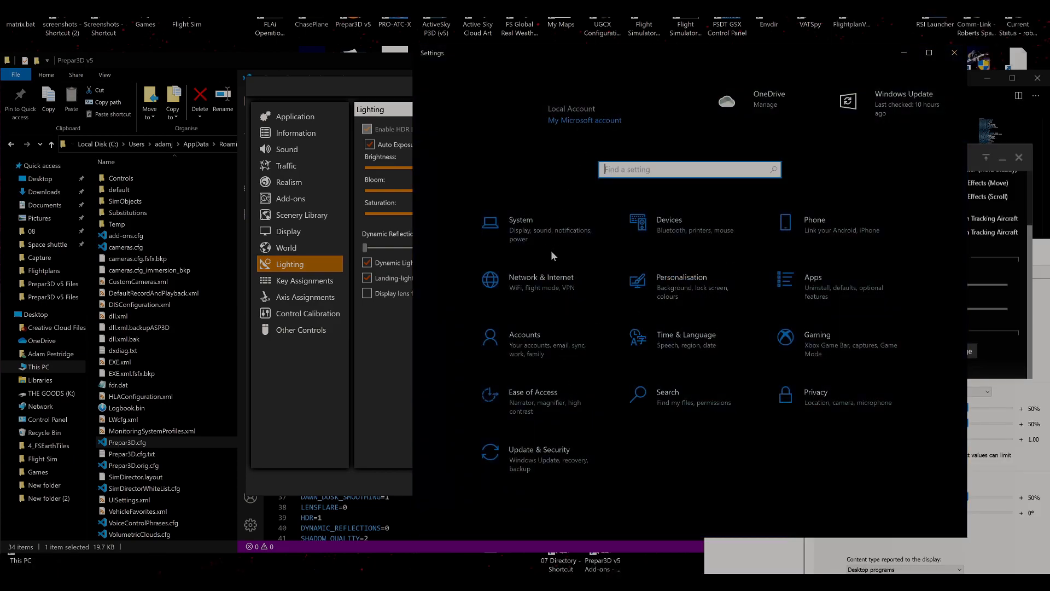
pyautogui.click(530, 231)
pyautogui.scroll(-5, 649, 450)
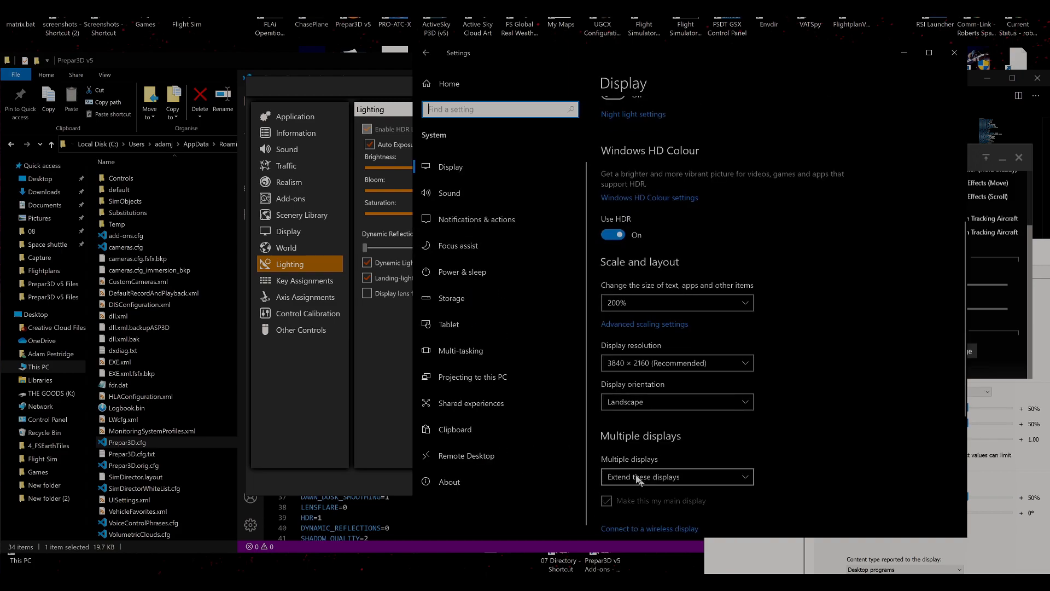
# Examine the Windows HD Colour settings down to the HDR/SDR brightness balance, and return to the rest of the display settings.
pyautogui.click(632, 195)
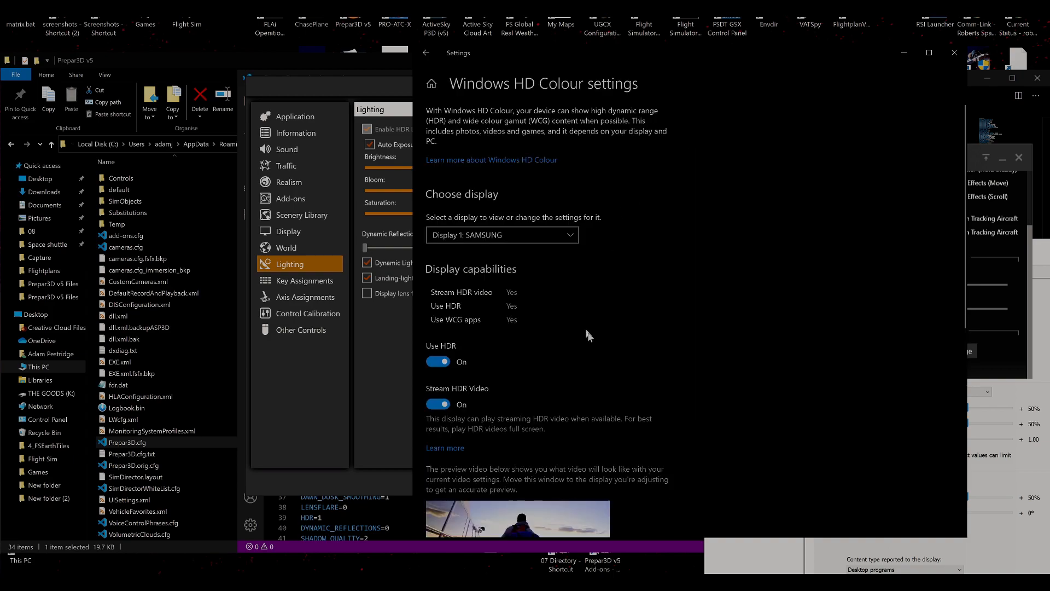
pyautogui.scroll(-5, 765, 350)
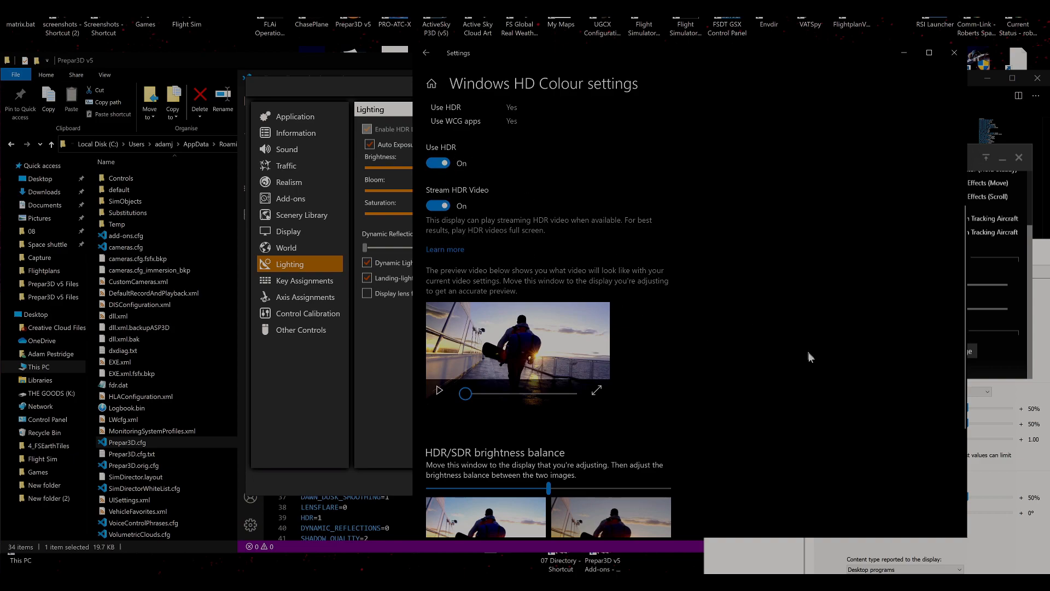
pyautogui.scroll(-3, 801, 366)
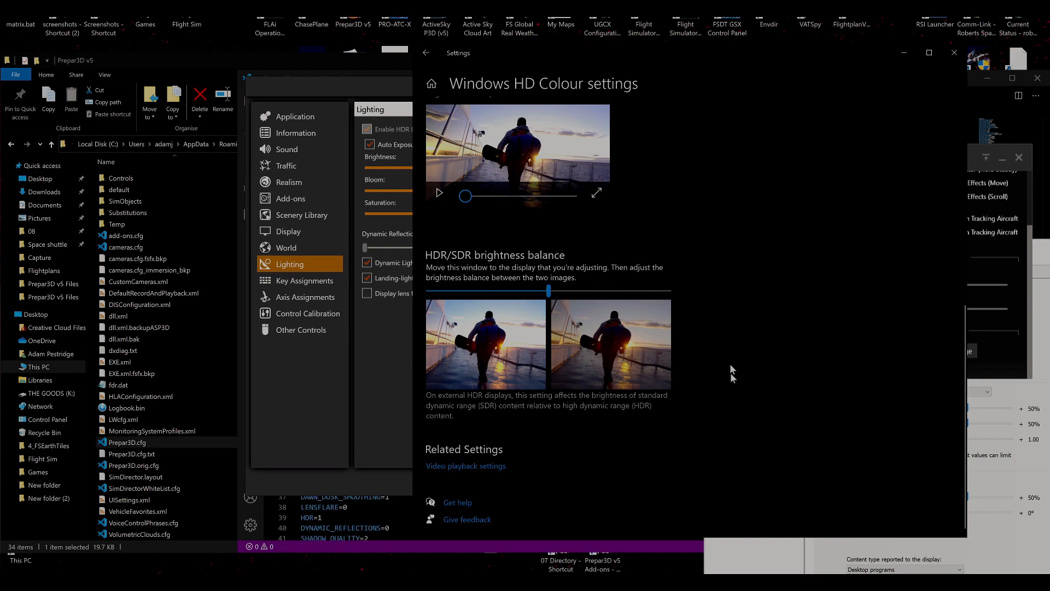
pyautogui.click(432, 57)
pyautogui.scroll(-5, 720, 421)
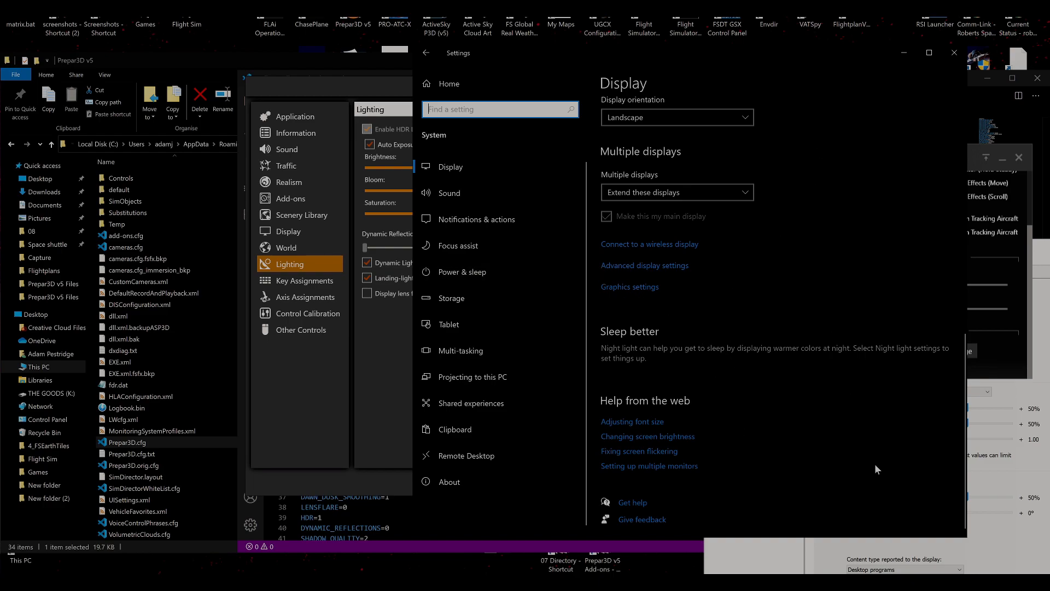
# Review the Windows display options from the monitor arrangement down to multiple displays, and close the Settings window.
pyautogui.scroll(5, 875, 465)
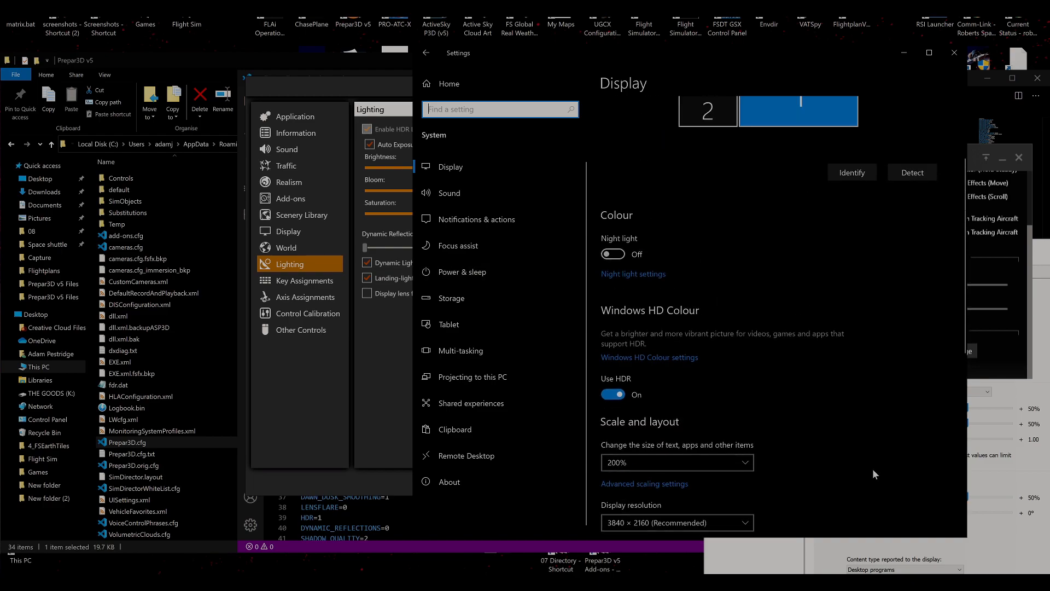
pyautogui.scroll(-2, 871, 469)
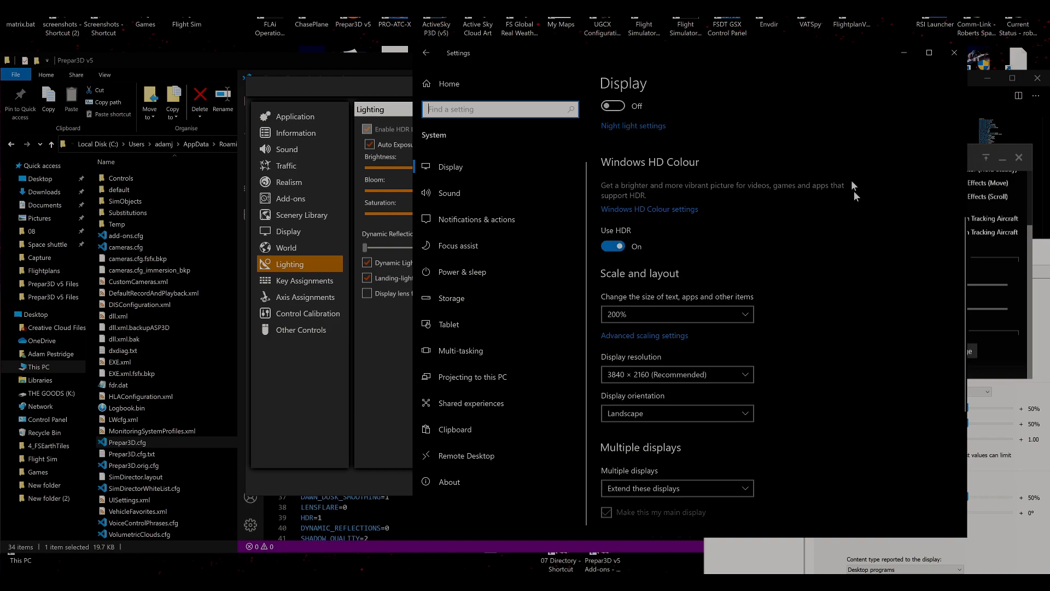
pyautogui.scroll(-5, 852, 440)
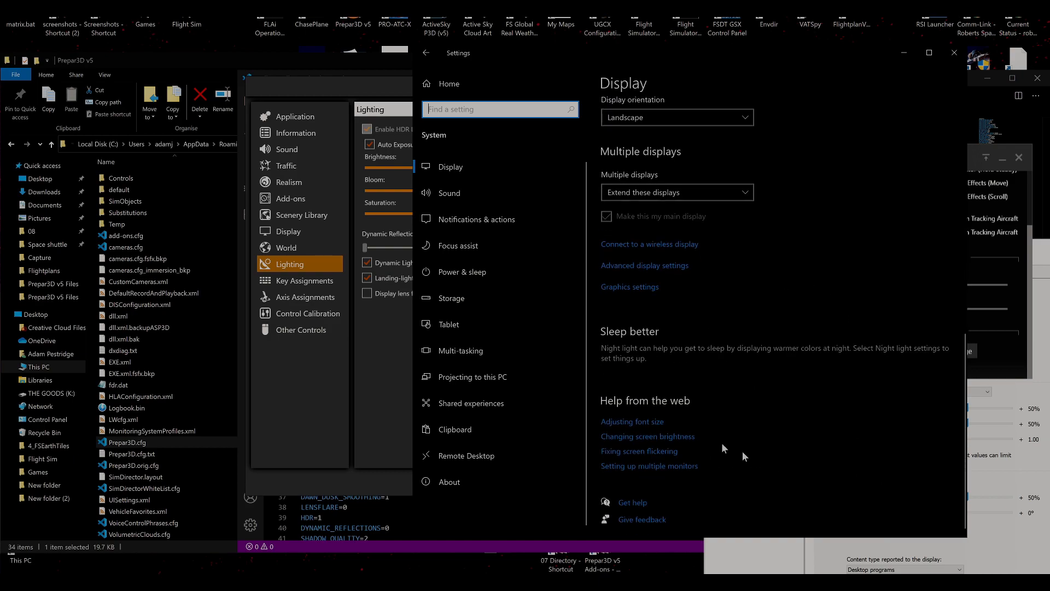
pyautogui.scroll(5, 775, 415)
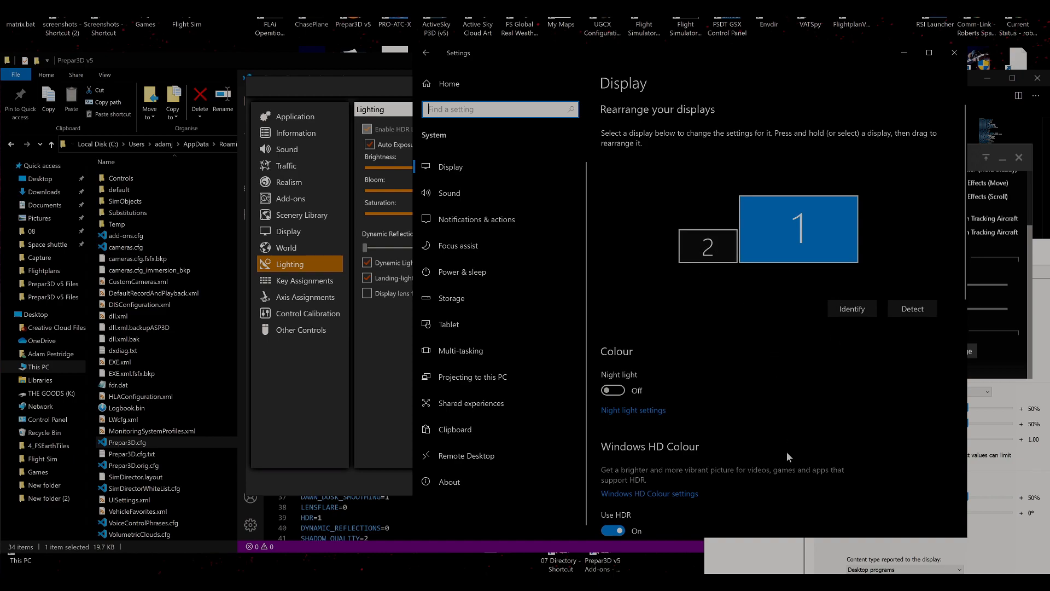
pyautogui.scroll(-5, 688, 440)
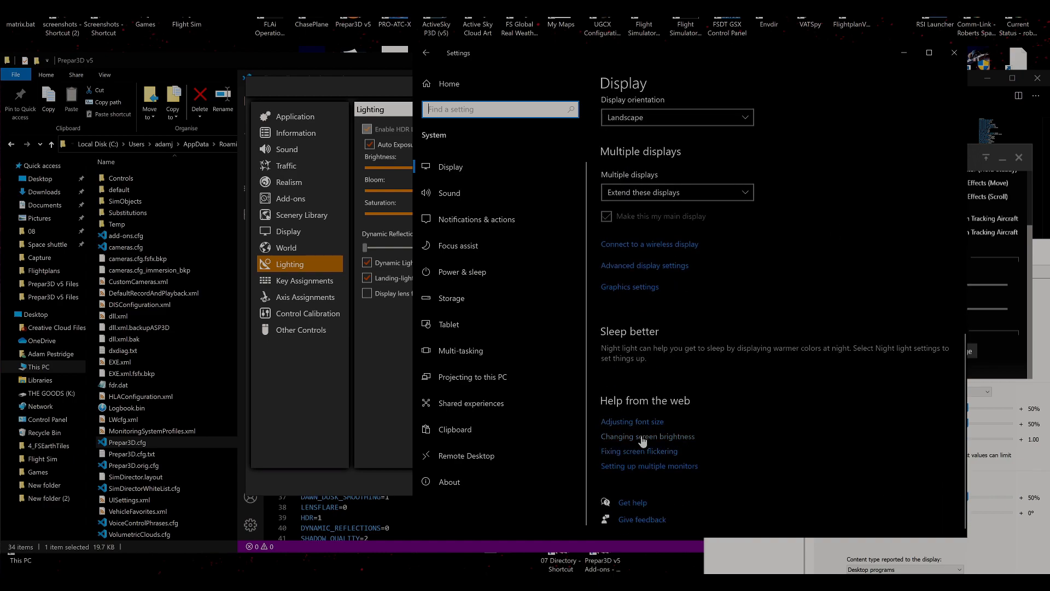
pyautogui.click(954, 52)
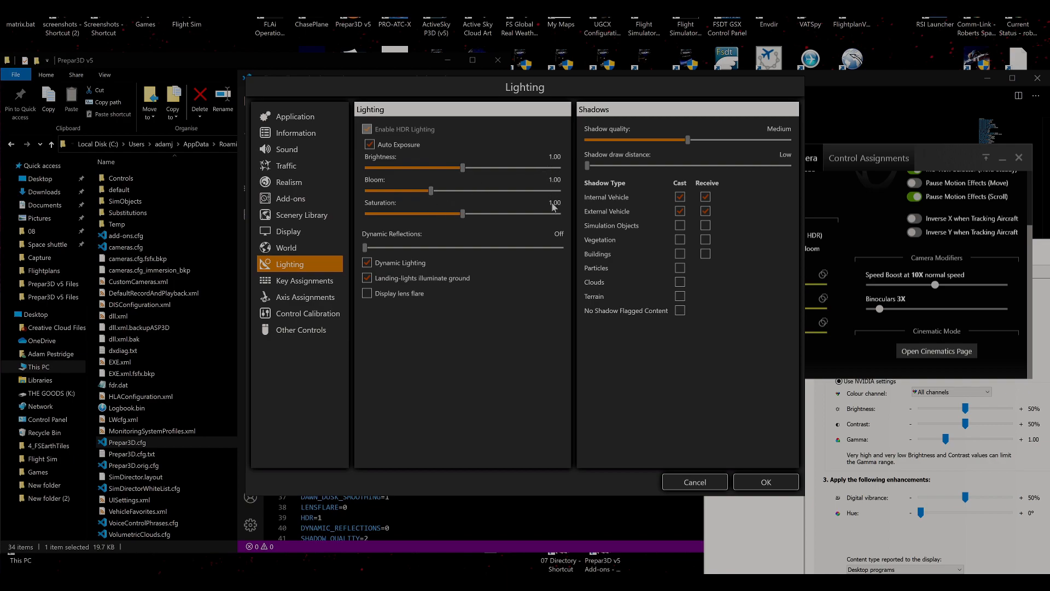
# Bring the ChasePlane camera preferences forward to check HDR Override, and move the NVIDIA Control Panel into view over the Lighting window.
pyautogui.click(952, 166)
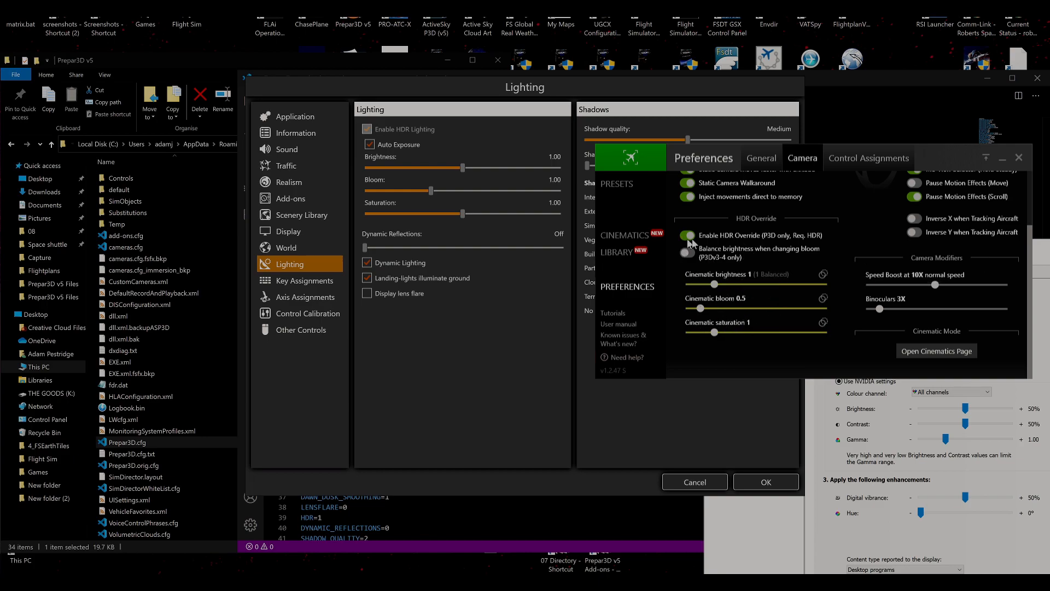
pyautogui.moveTo(700, 242)
pyautogui.click(783, 520)
pyautogui.moveTo(852, 247); pyautogui.dragTo(539, 202)
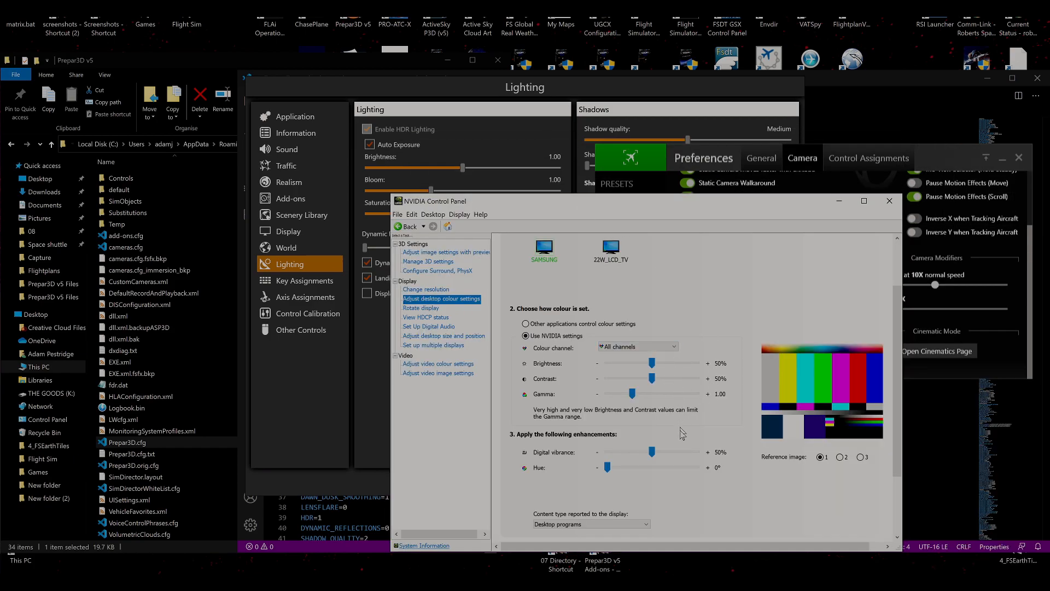
# Open the NVIDIA resolution settings and review the SAMSUNG display's output colour depth, colour format and dynamic range.
pyautogui.click(441, 289)
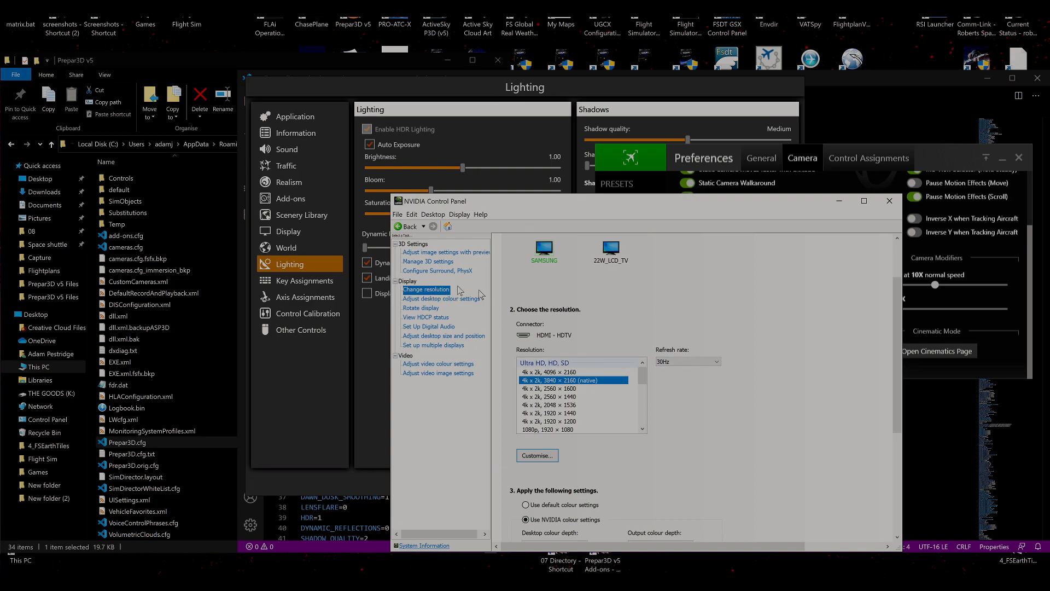
pyautogui.scroll(-3, 574, 383)
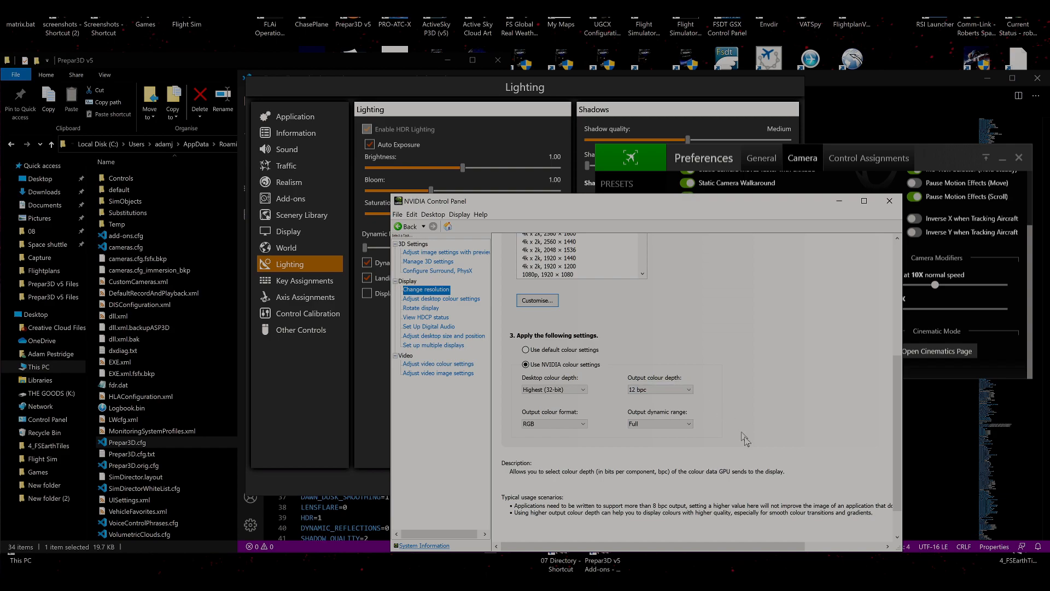
pyautogui.scroll(2, 767, 472)
pyautogui.scroll(2, 768, 472)
# Select the 22W_LCD_TV display and check its output dynamic range and output colour depth options.
pyautogui.click(630, 327)
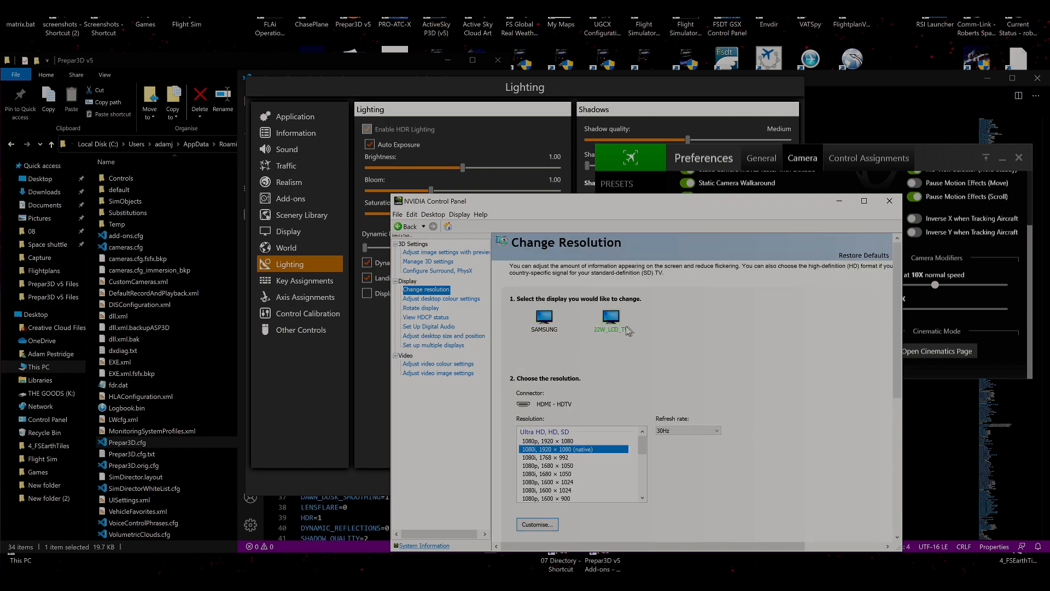
pyautogui.scroll(-4, 761, 430)
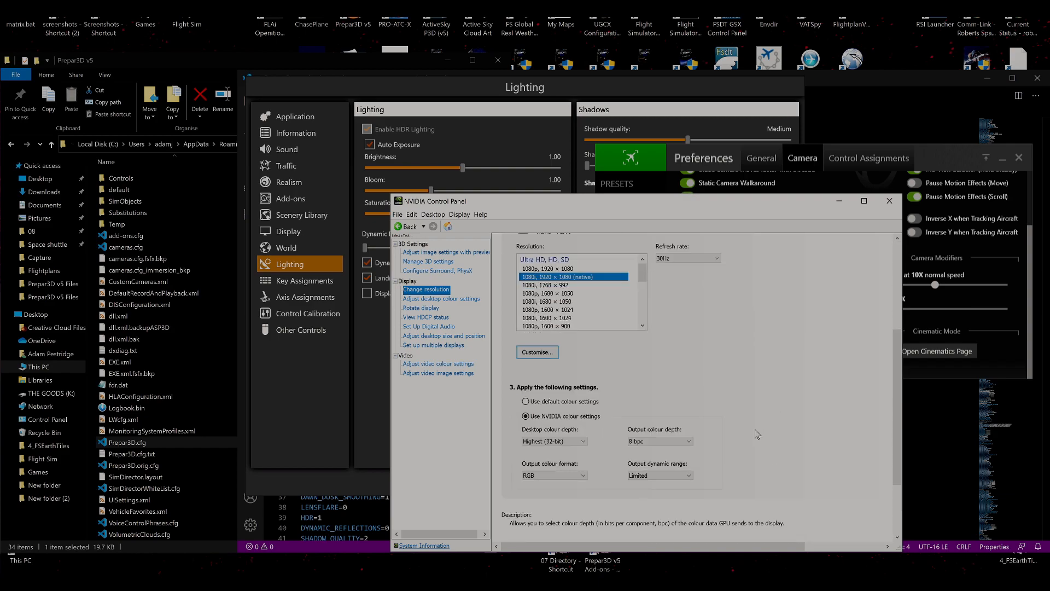
pyautogui.click(635, 390)
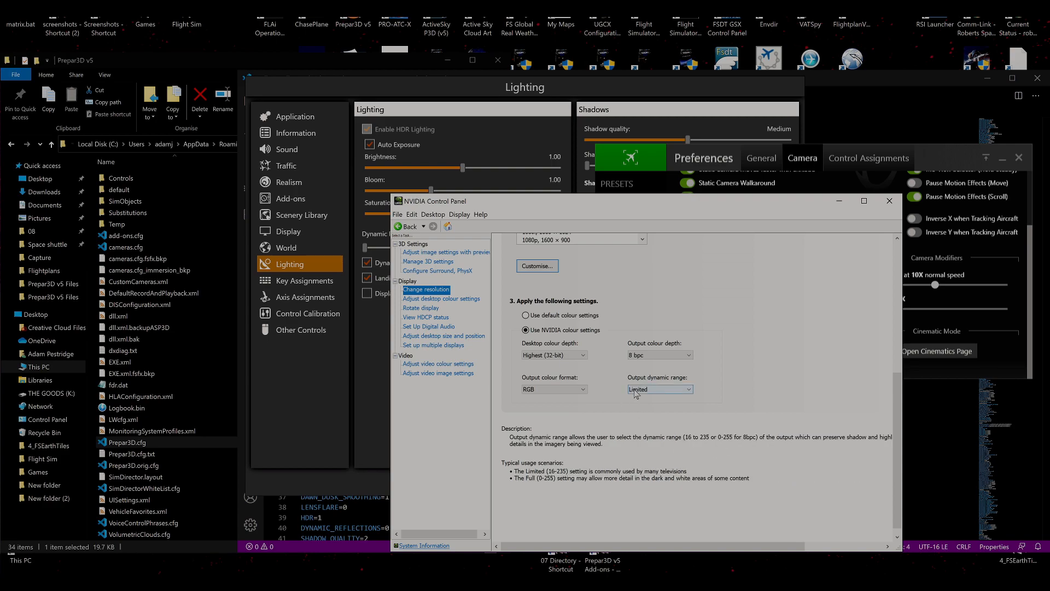
pyautogui.click(649, 357)
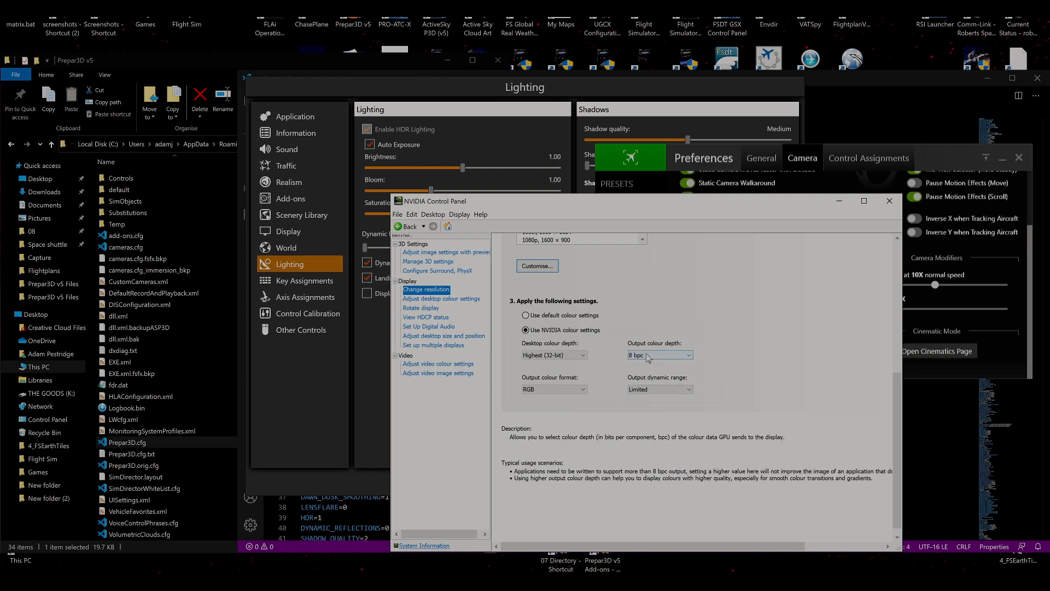
pyautogui.click(648, 356)
pyautogui.click(648, 356)
pyautogui.click(648, 356)
pyautogui.click(648, 356)
pyautogui.click(647, 356)
pyautogui.click(648, 355)
# Return to the SAMSUNG display's resolution settings and check its output colour depth options.
pyautogui.scroll(4, 762, 412)
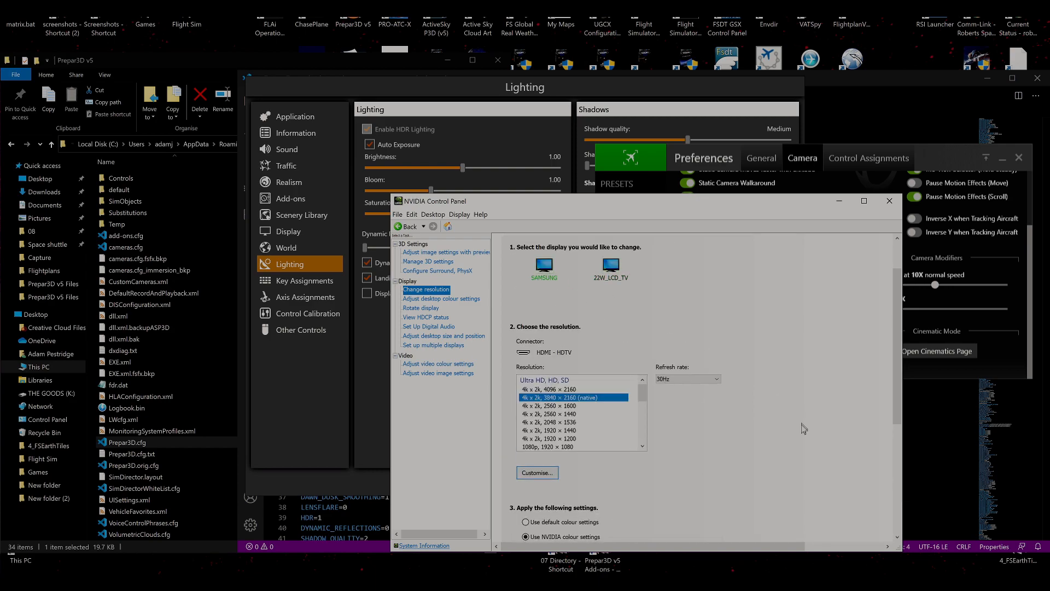
pyautogui.scroll(-5, 800, 420)
pyautogui.click(678, 391)
pyautogui.click(678, 391)
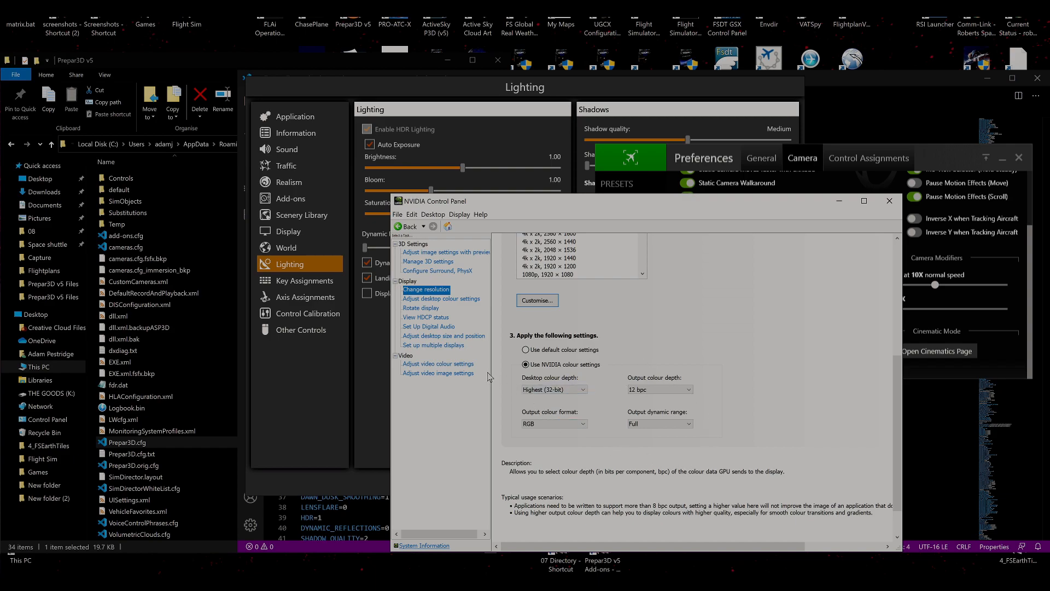
# Open the desktop colour settings and review the colour controls, enhancements and content type reported to the display.
pyautogui.click(448, 299)
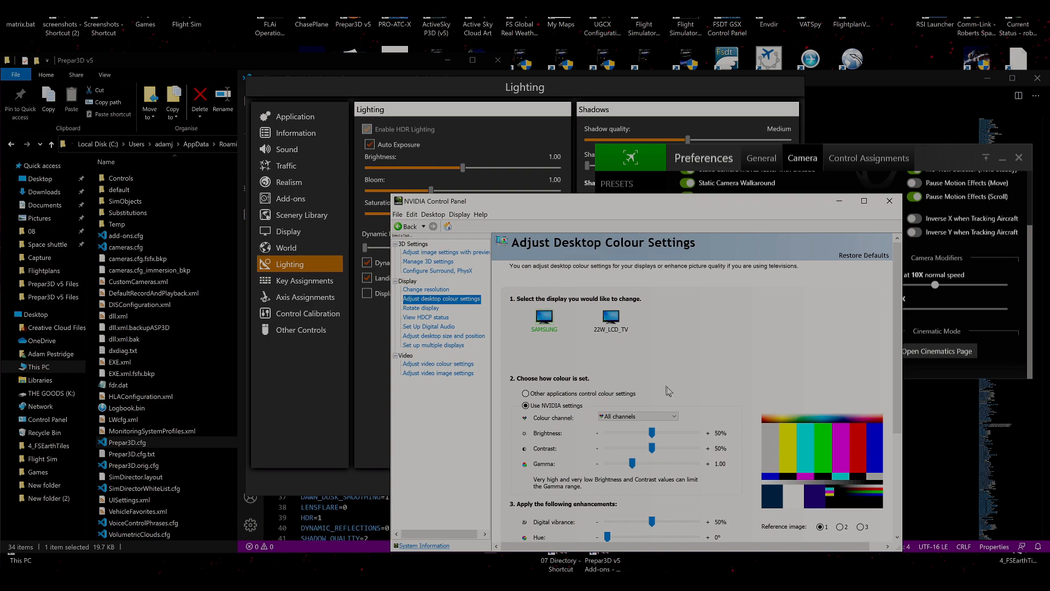
pyautogui.scroll(-1, 738, 378)
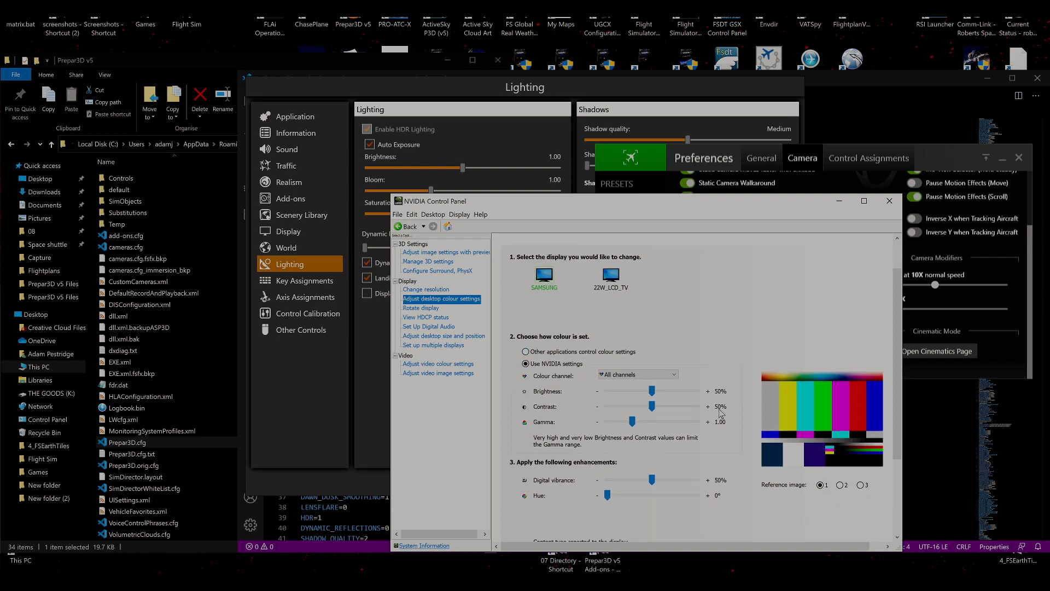
pyautogui.click(613, 280)
pyautogui.scroll(-1, 716, 495)
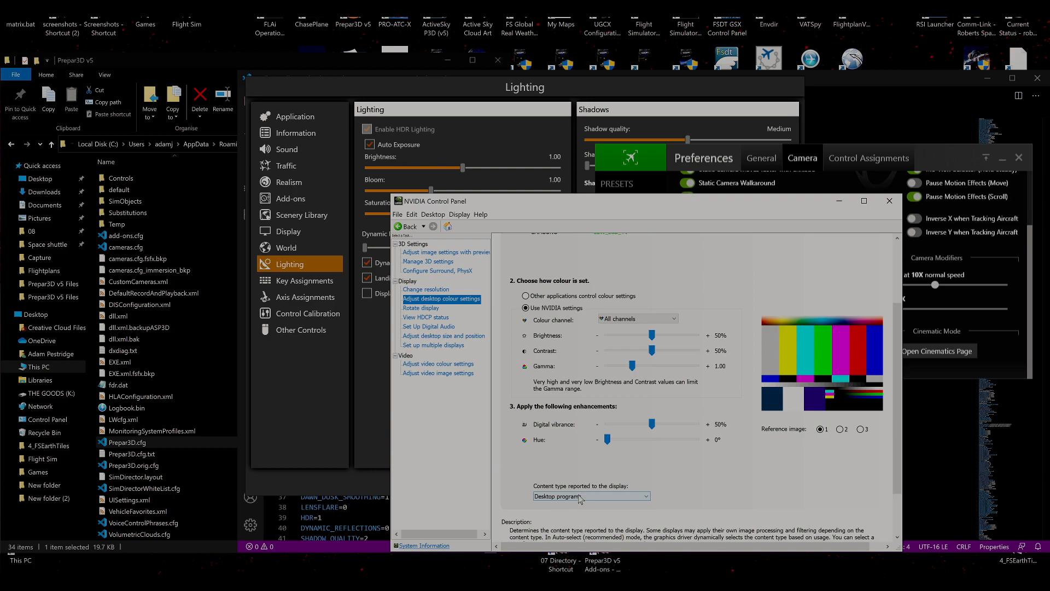
pyautogui.scroll(-1, 828, 512)
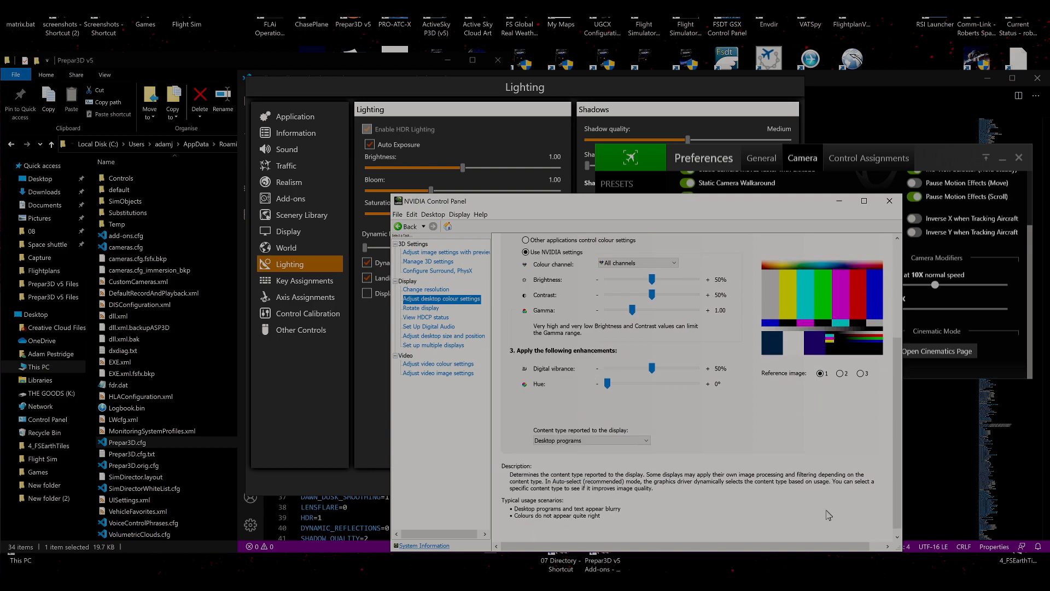
# Open the video colour settings for the SAMSUNG display and review its colour, gamma and dynamic range options.
pyautogui.click(436, 365)
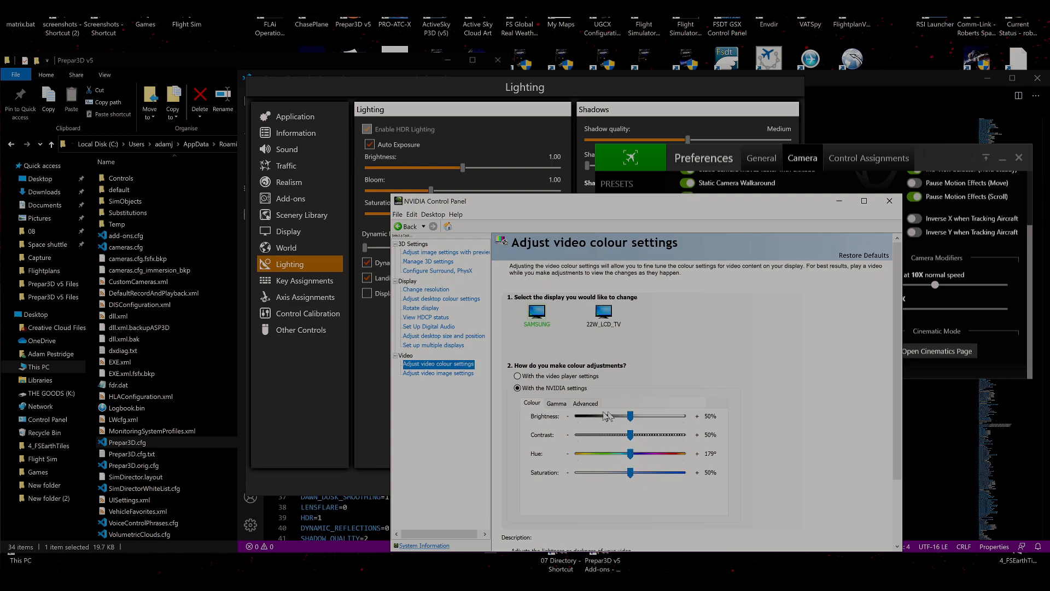
pyautogui.click(560, 405)
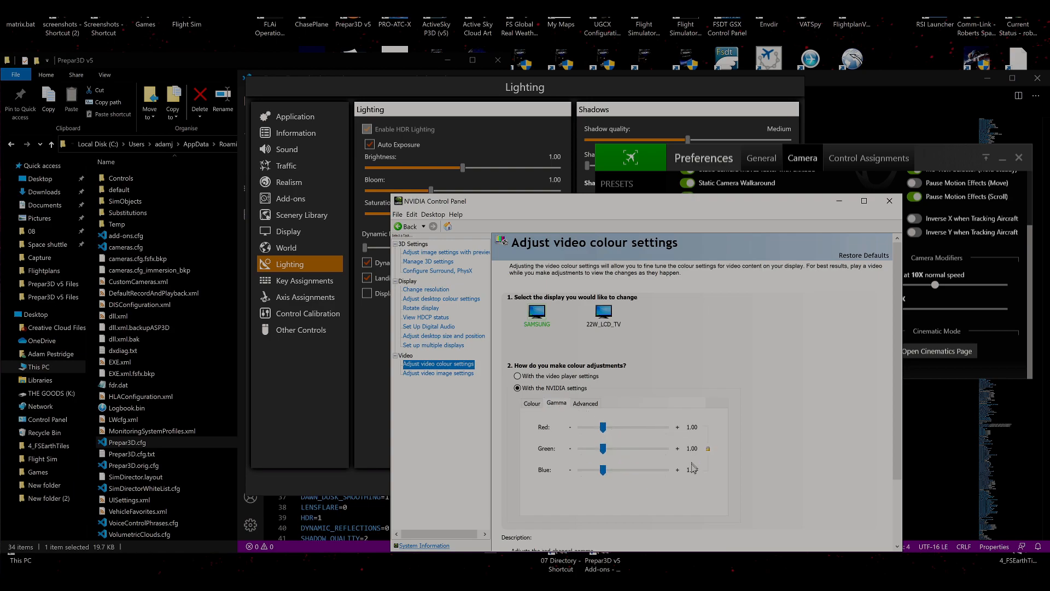
pyautogui.click(585, 404)
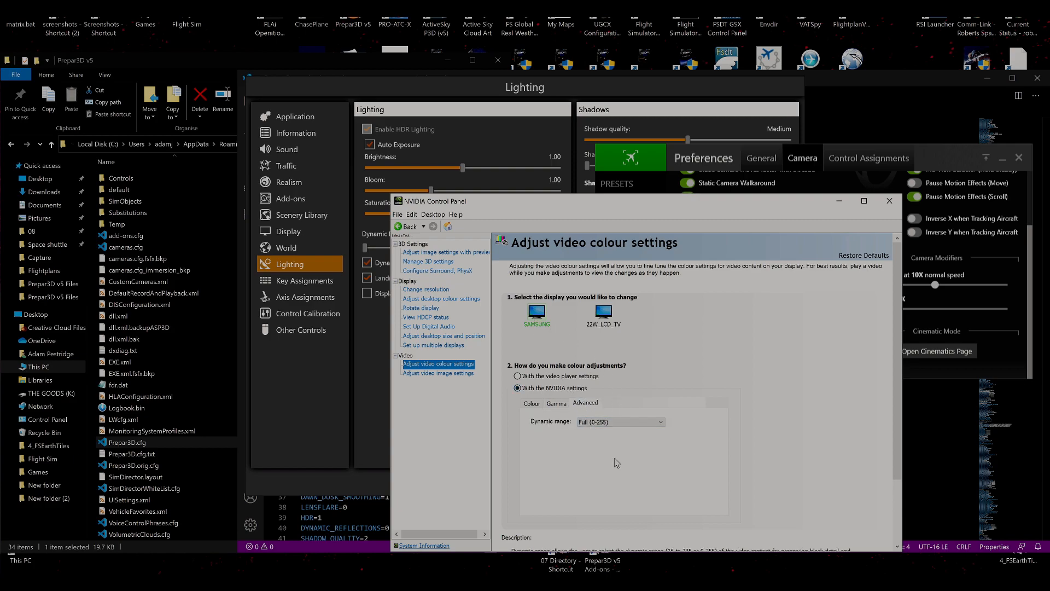
pyautogui.click(599, 422)
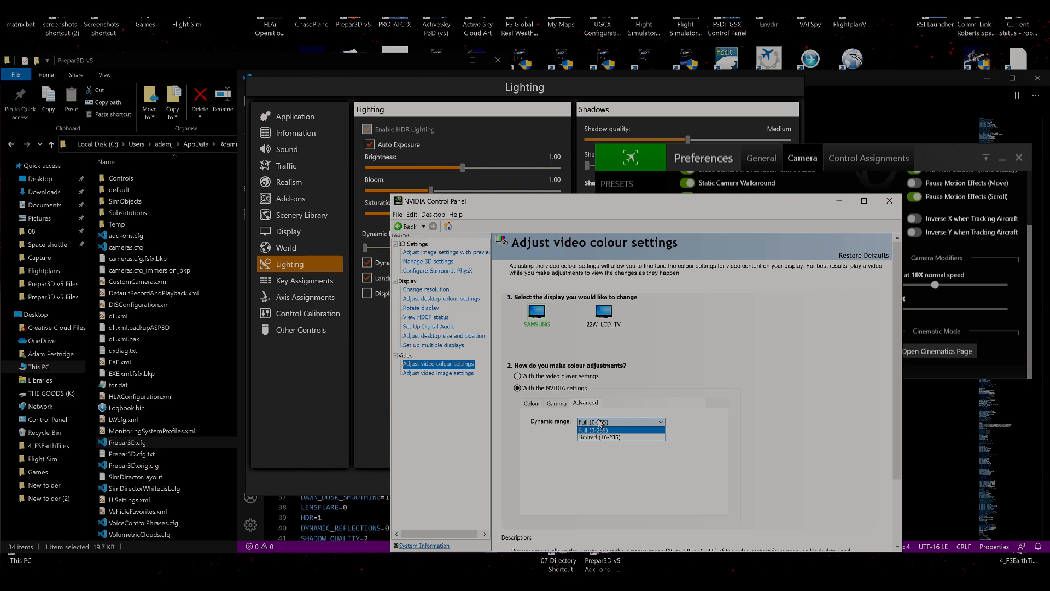
pyautogui.click(739, 452)
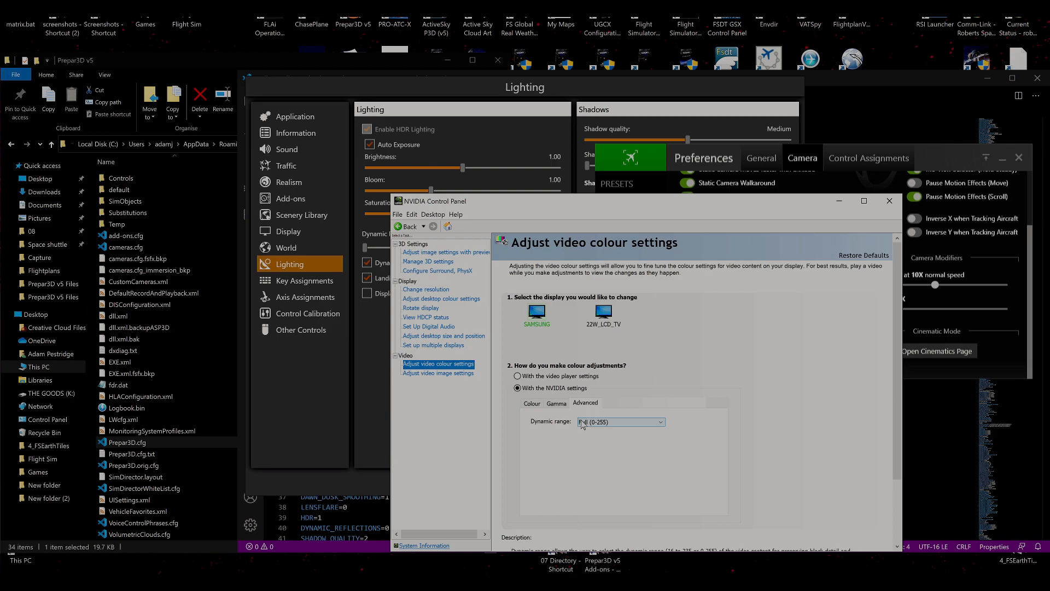
# Set the 22W_LCD_TV display's video dynamic range to Limited (16-235) and apply the change.
pyautogui.click(597, 315)
pyautogui.click(608, 422)
pyautogui.click(604, 438)
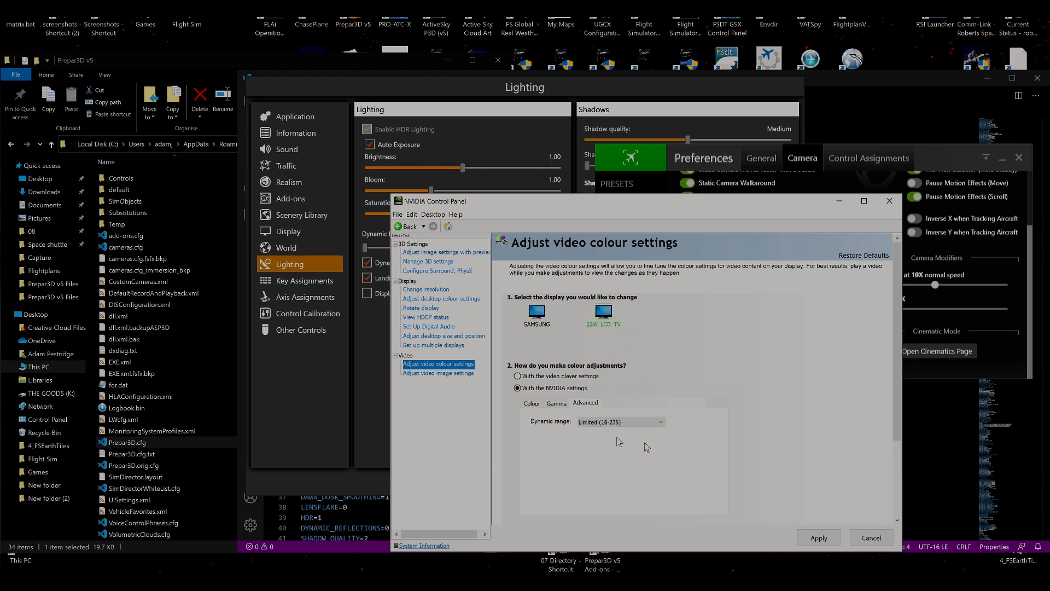
pyautogui.click(817, 539)
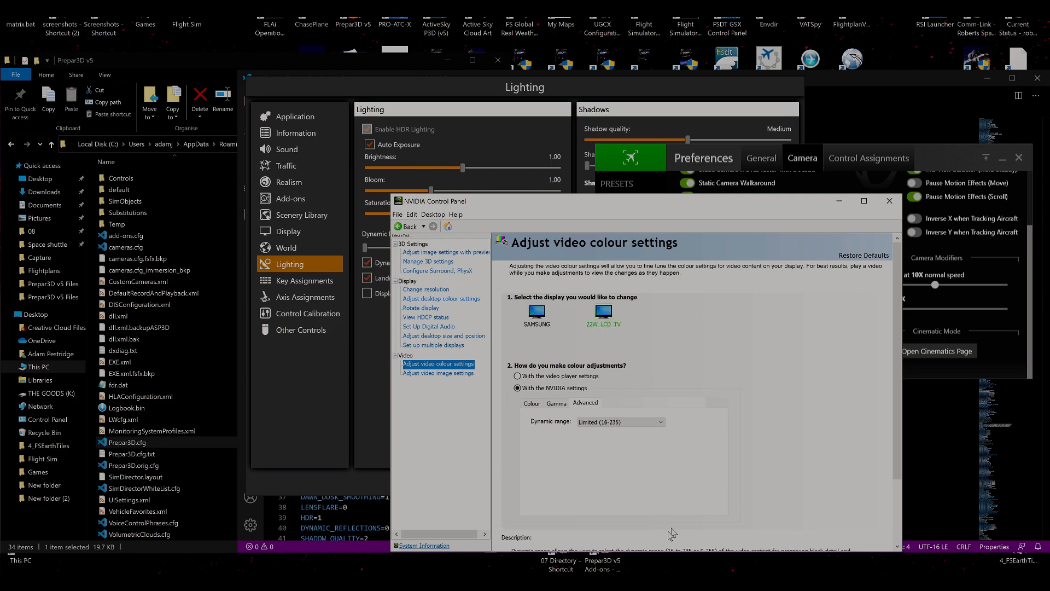
# Compare the video gamma and dynamic range settings between the 22W_LCD_TV and SAMSUNG displays.
pyautogui.click(549, 408)
pyautogui.click(543, 318)
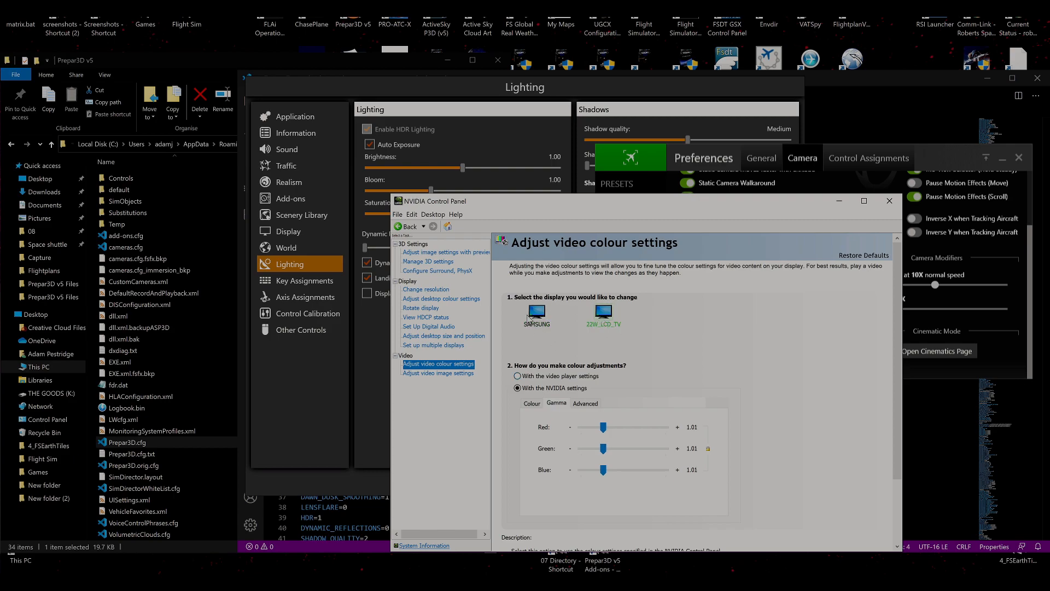
pyautogui.click(584, 404)
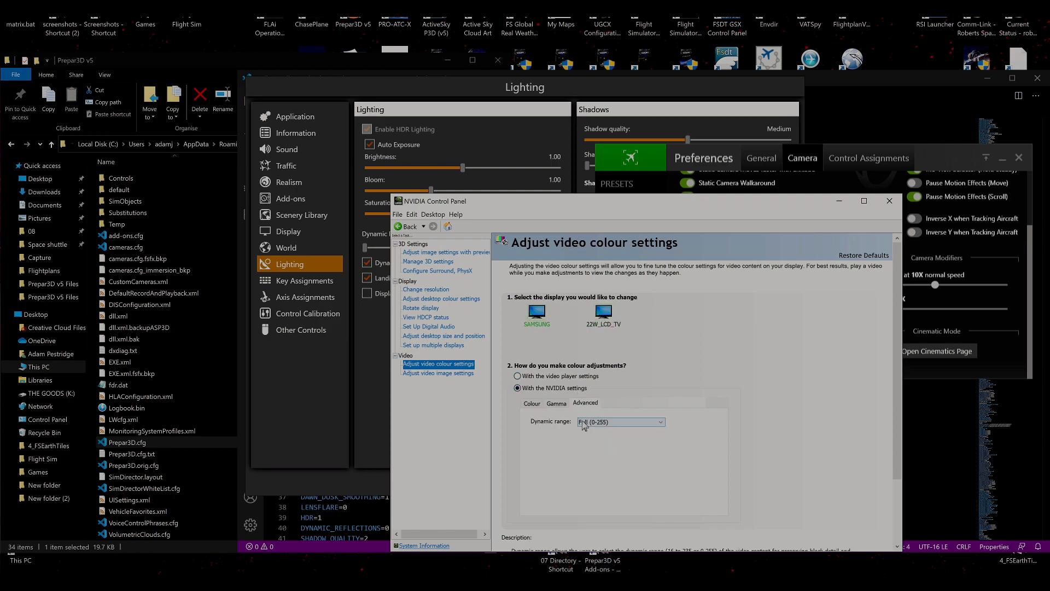
pyautogui.click(602, 317)
# Open the video image settings and check edge enhancement and noise reduction for both displays.
pyautogui.click(468, 373)
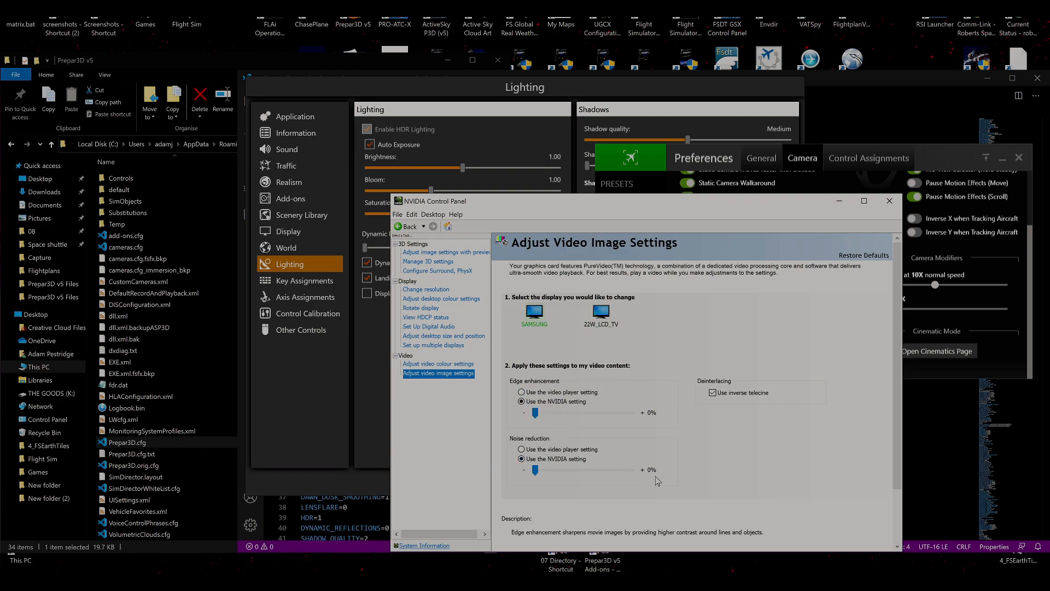
pyautogui.click(594, 311)
pyautogui.click(538, 308)
# Recheck the desktop colour settings, close the NVIDIA Control Panel and bring the Prepar3D Lighting settings to the front.
pyautogui.click(465, 364)
pyautogui.click(457, 299)
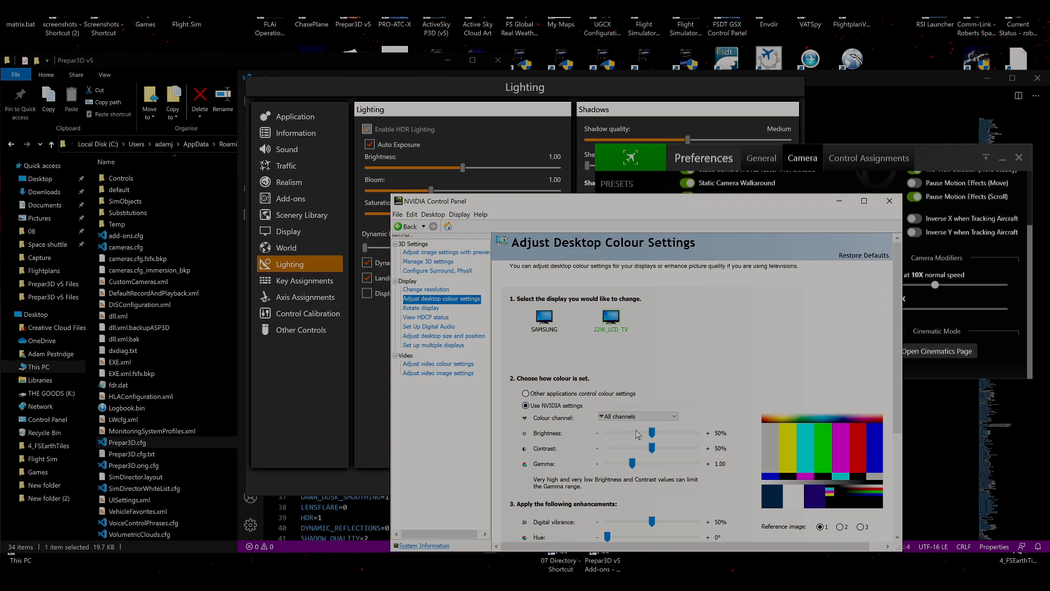
pyautogui.scroll(-1, 765, 448)
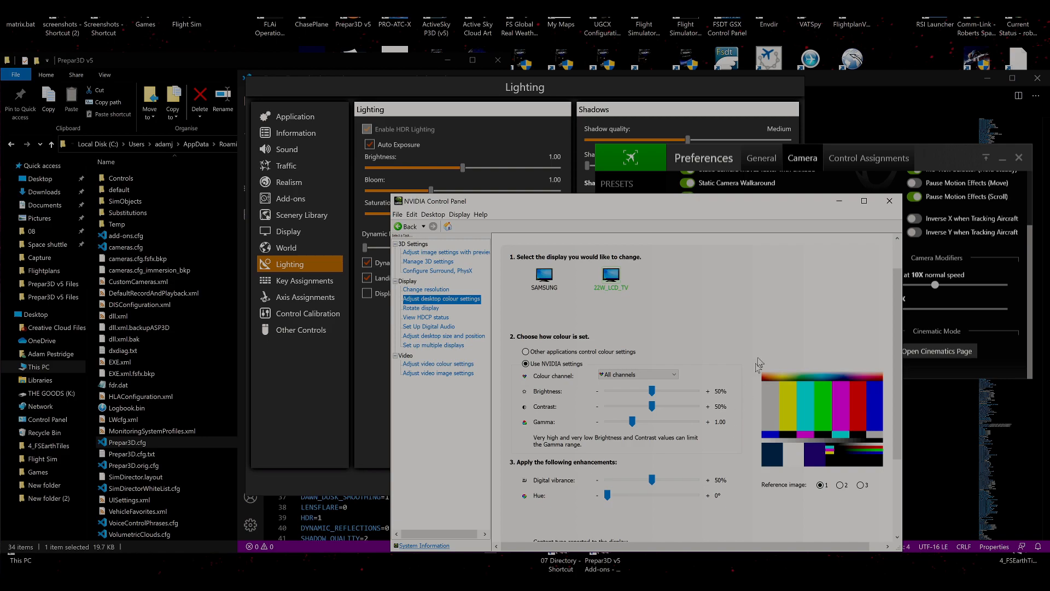
pyautogui.click(889, 201)
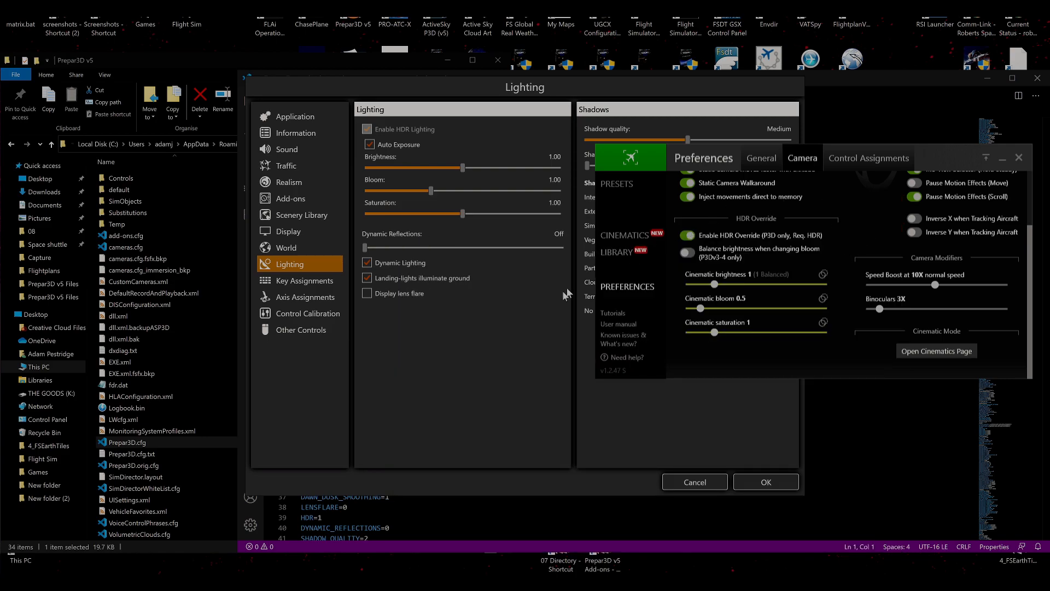
pyautogui.click(521, 339)
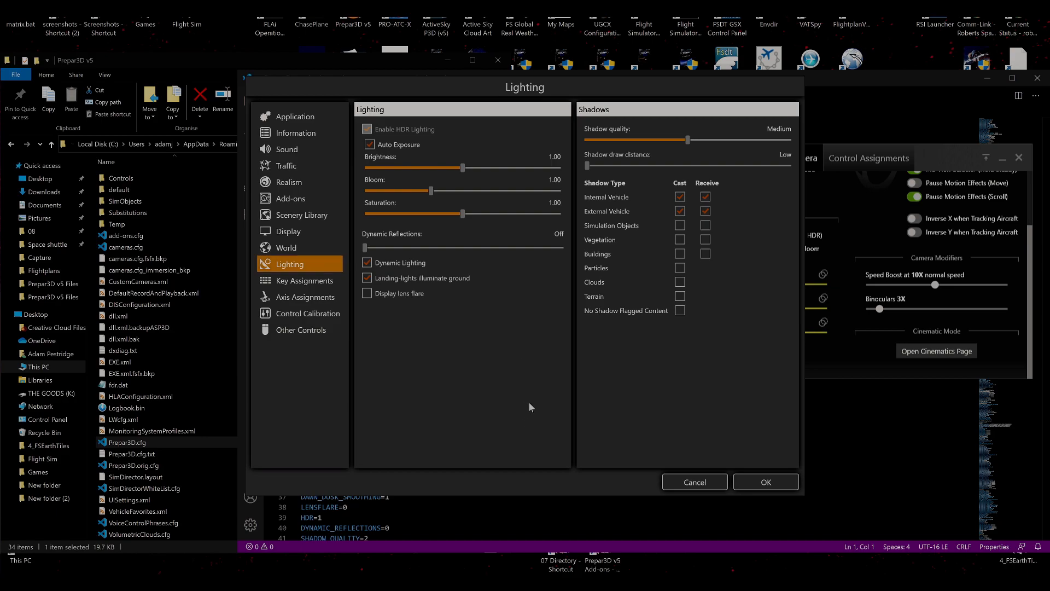
# Bring the ChasePlane camera preferences forward to check the HDR Override values, then return to the Prepar3D Lighting settings.
pyautogui.moveTo(920, 569)
pyautogui.click(944, 155)
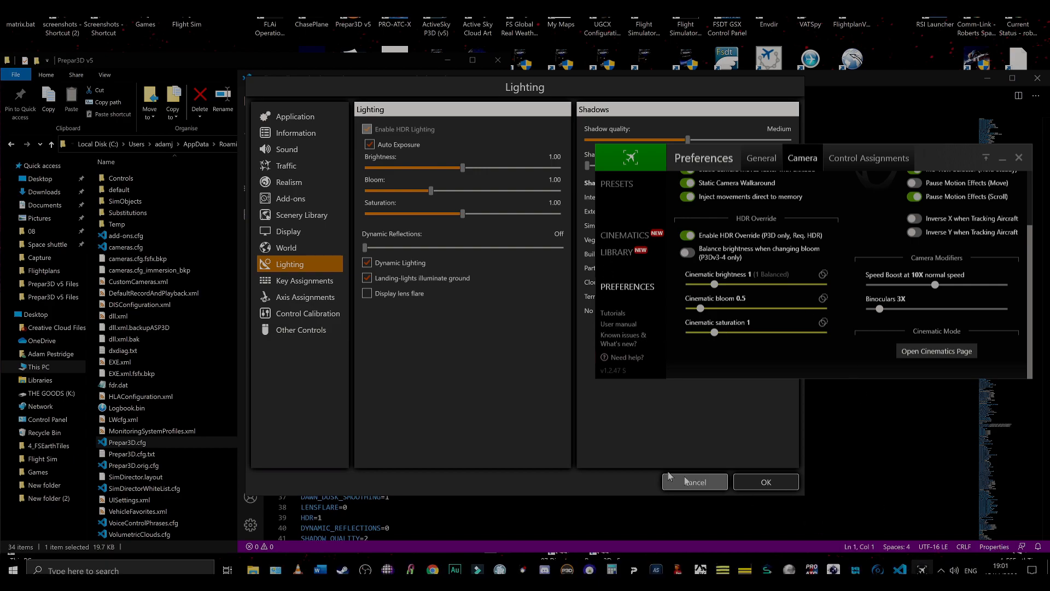
pyautogui.click(547, 441)
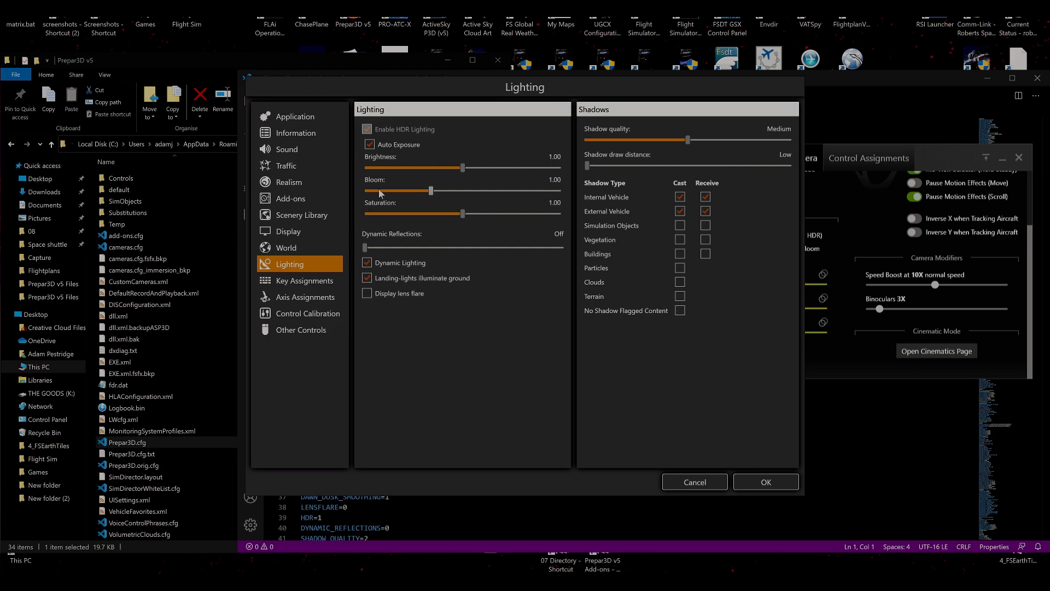
# Turn off Enhanced Atmospherics in the World settings and switch off HDR Lighting in the Lighting settings.
pyautogui.click(317, 248)
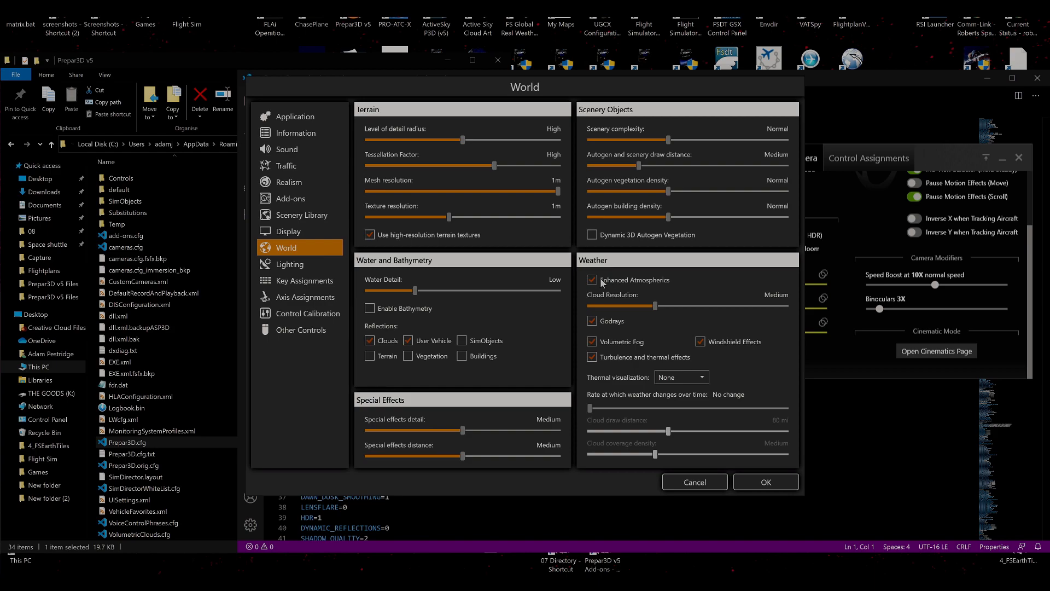
pyautogui.click(323, 265)
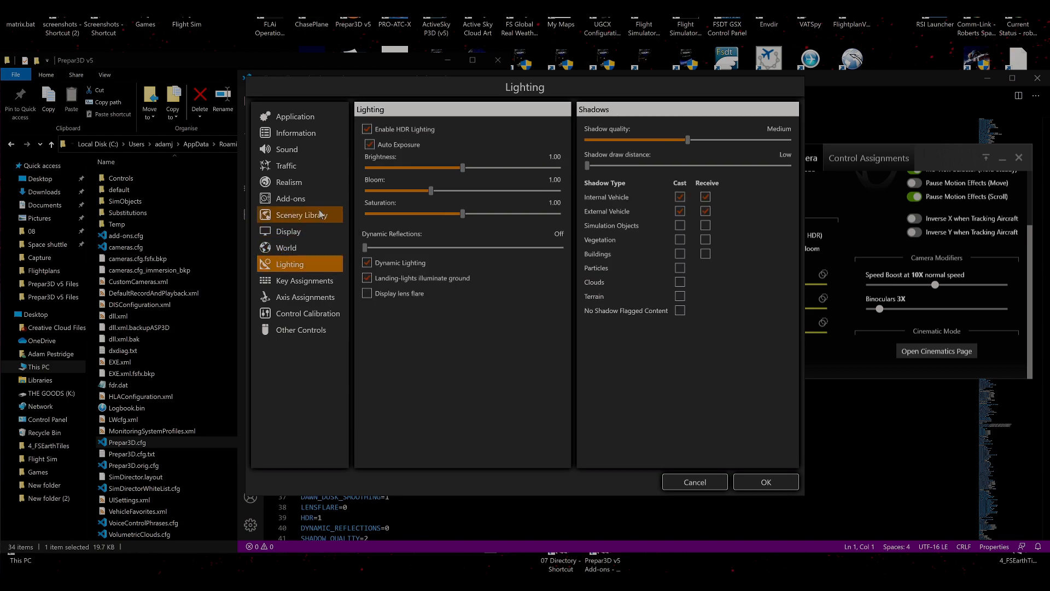
pyautogui.click(370, 130)
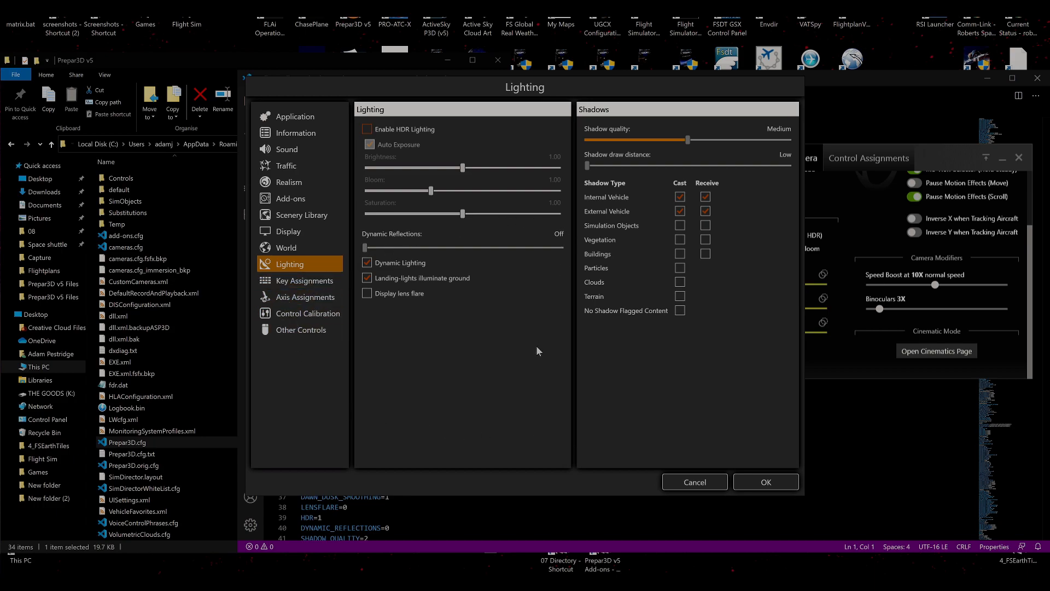
pyautogui.click(366, 131)
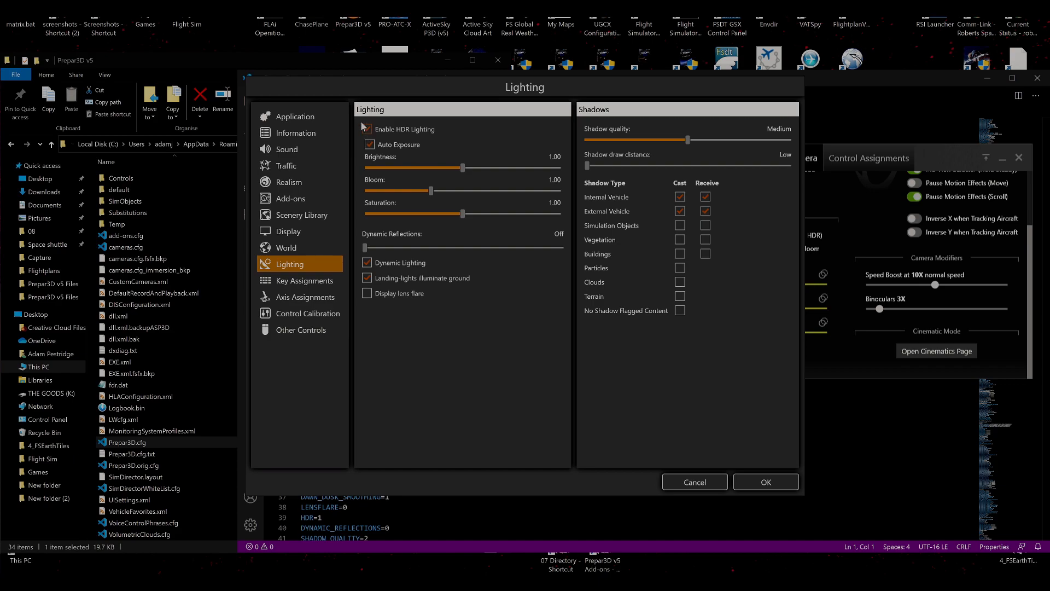
pyautogui.click(392, 130)
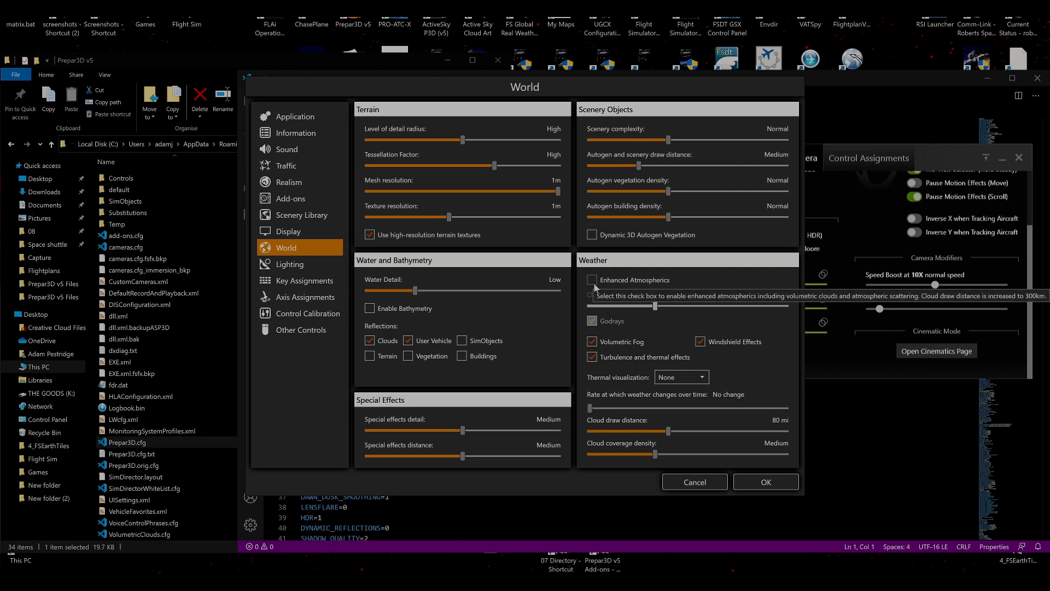
# Re-enable Enhanced Atmospherics in the World weather settings and recheck the HDR Lighting option.
pyautogui.click(309, 266)
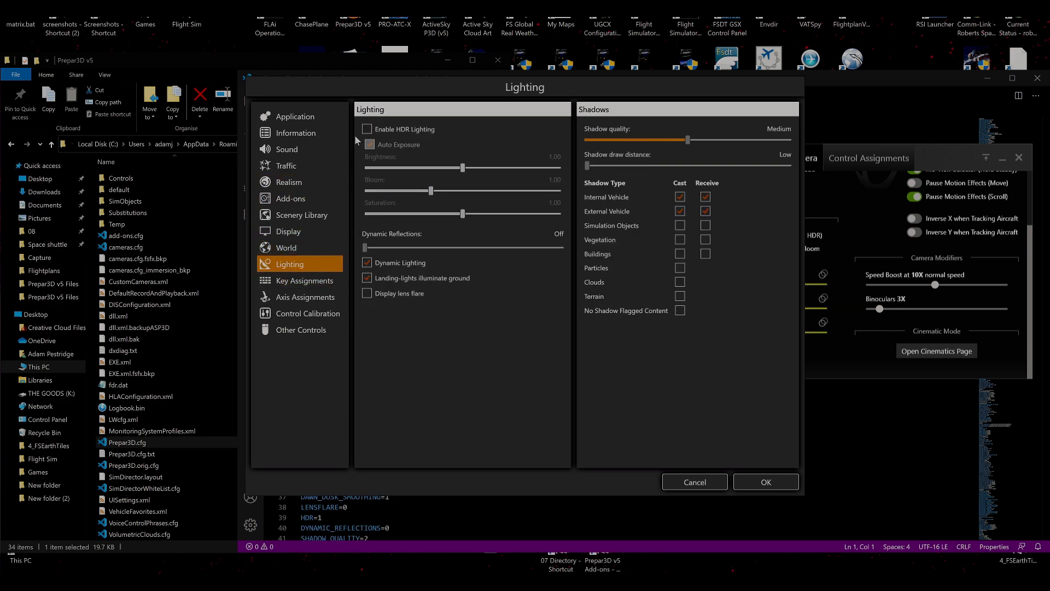
pyautogui.click(298, 249)
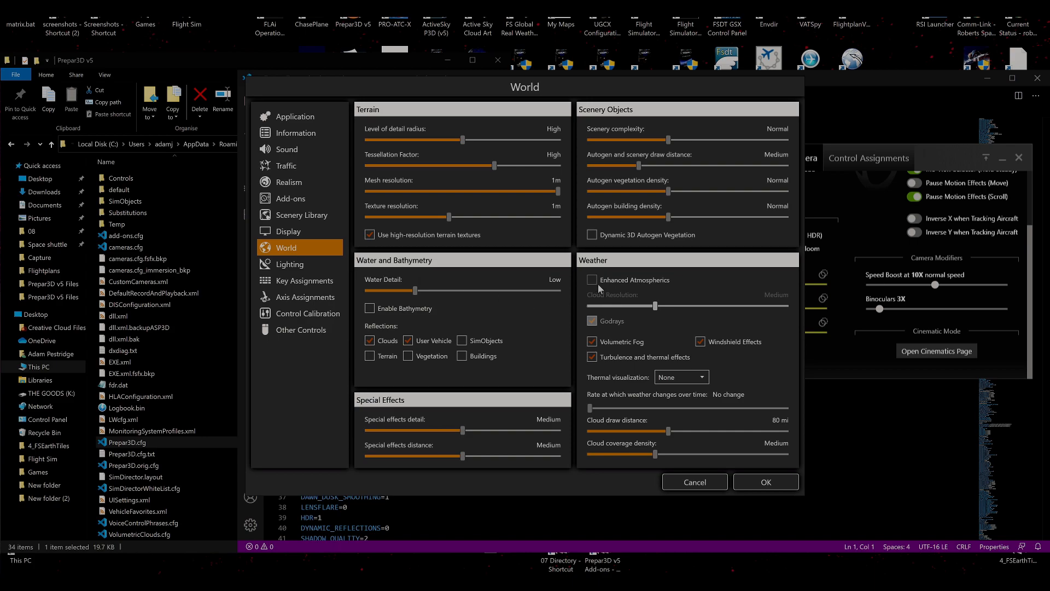
pyautogui.click(592, 279)
pyautogui.click(304, 268)
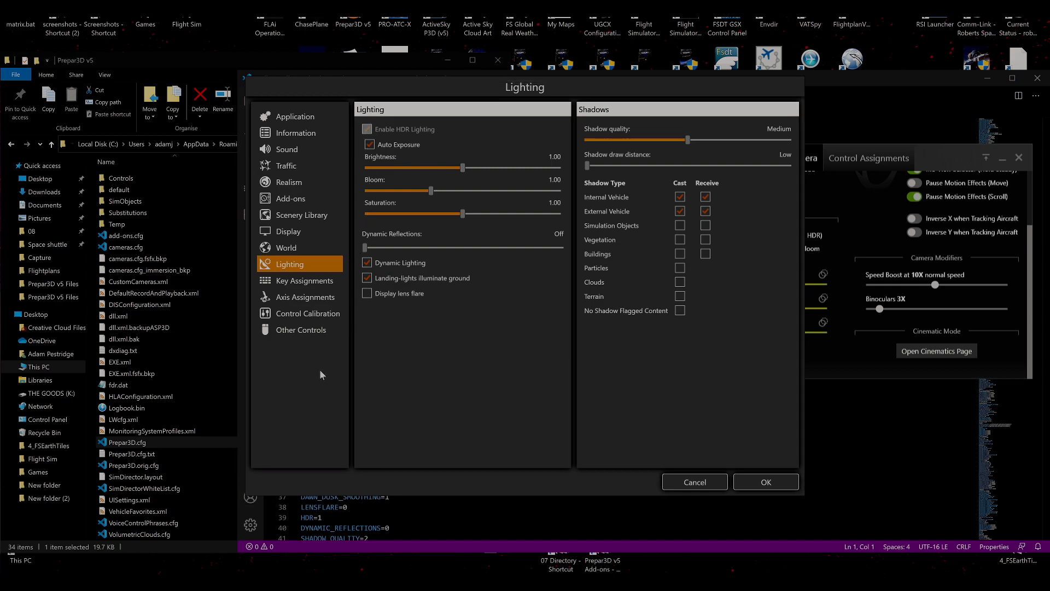
# Bring the Prepar3D.cfg editor to the front and close the Prepar3D v5 folder window.
pyautogui.click(478, 543)
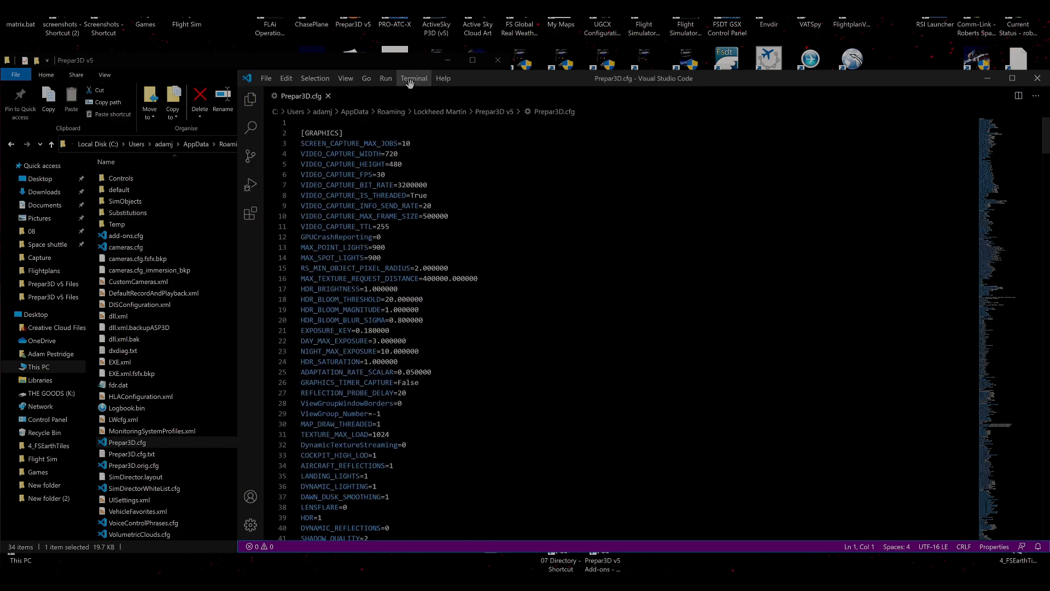
pyautogui.moveTo(496, 77); pyautogui.dragTo(627, 72)
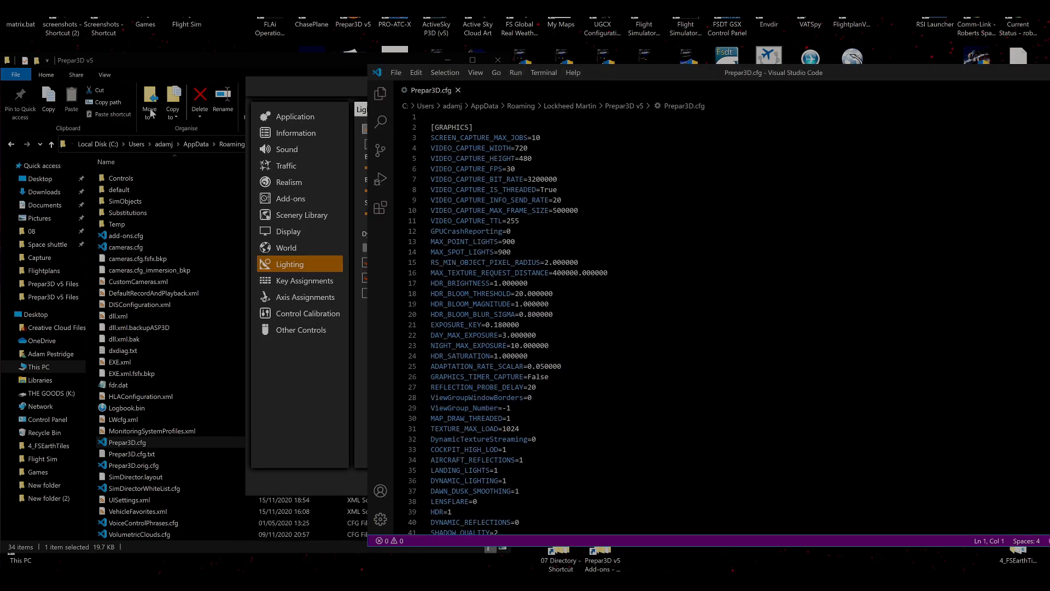
pyautogui.click(152, 61)
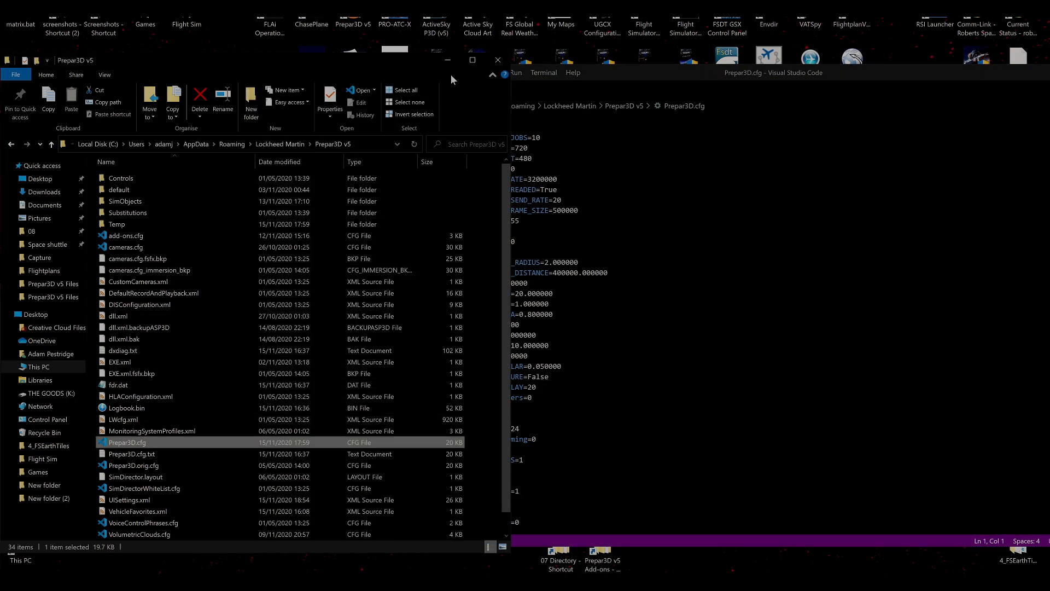
pyautogui.click(498, 60)
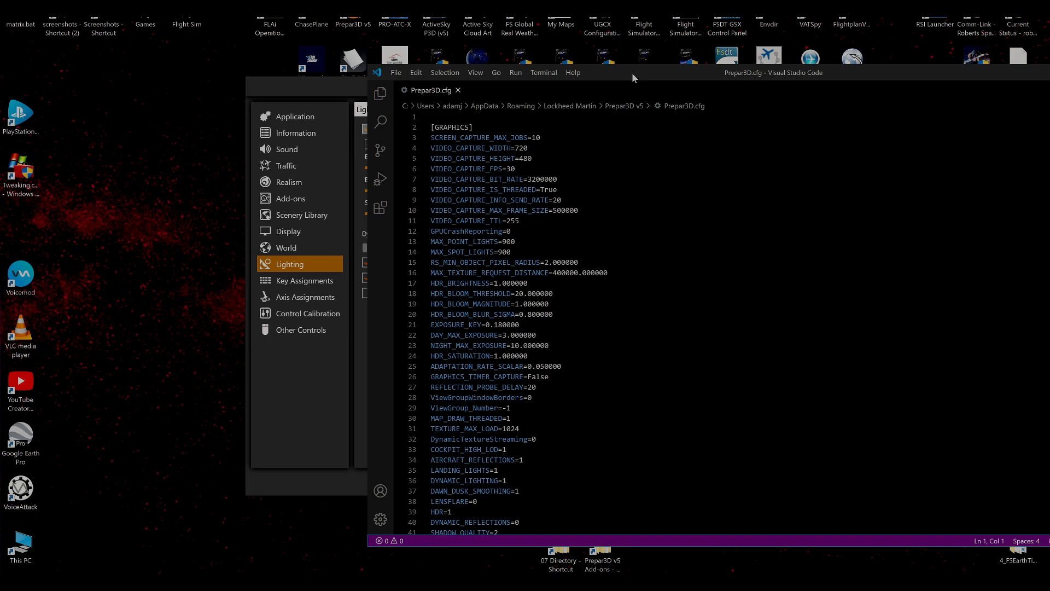
pyautogui.moveTo(629, 77); pyautogui.dragTo(377, 106)
# Find the HDR=1 line in Prepar3D.cfg, compare it with the Lighting settings, and close the editor without changes.
pyautogui.scroll(-12, 228, 430)
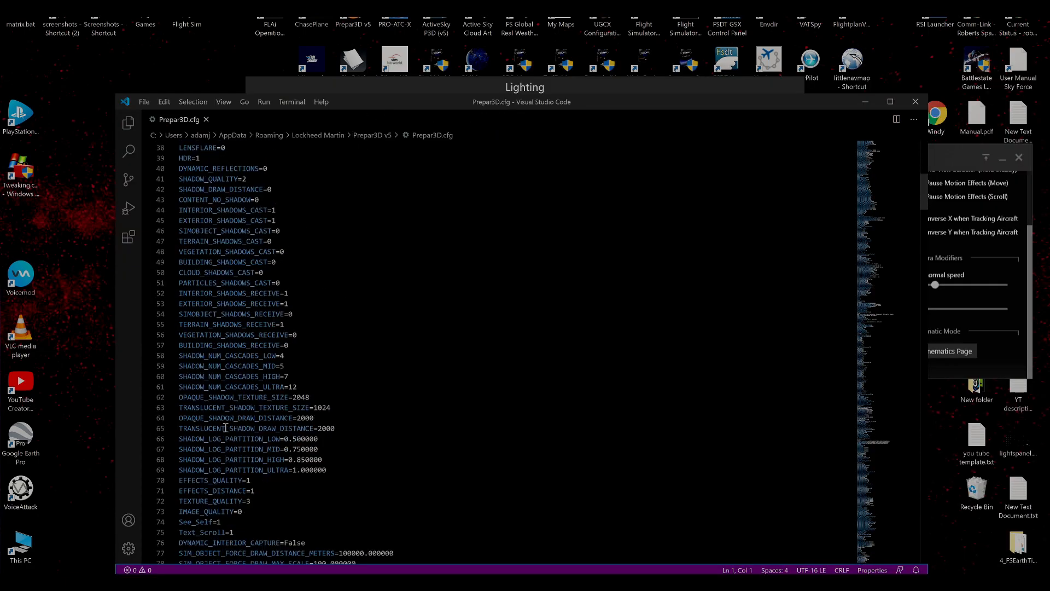
pyautogui.scroll(5, 198, 283)
pyautogui.moveTo(200, 322); pyautogui.dragTo(180, 311)
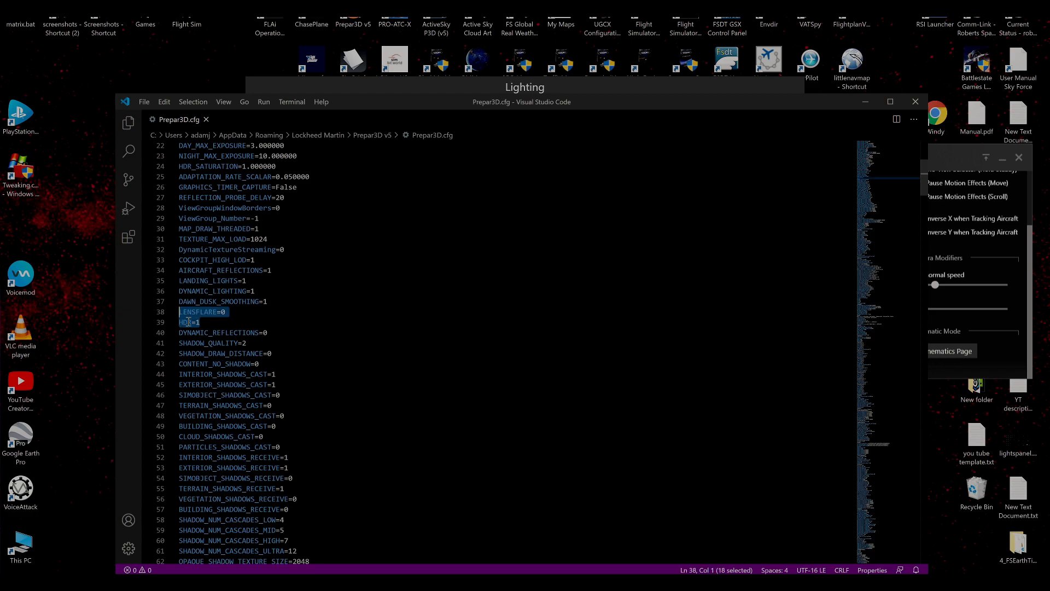
pyautogui.click(203, 322)
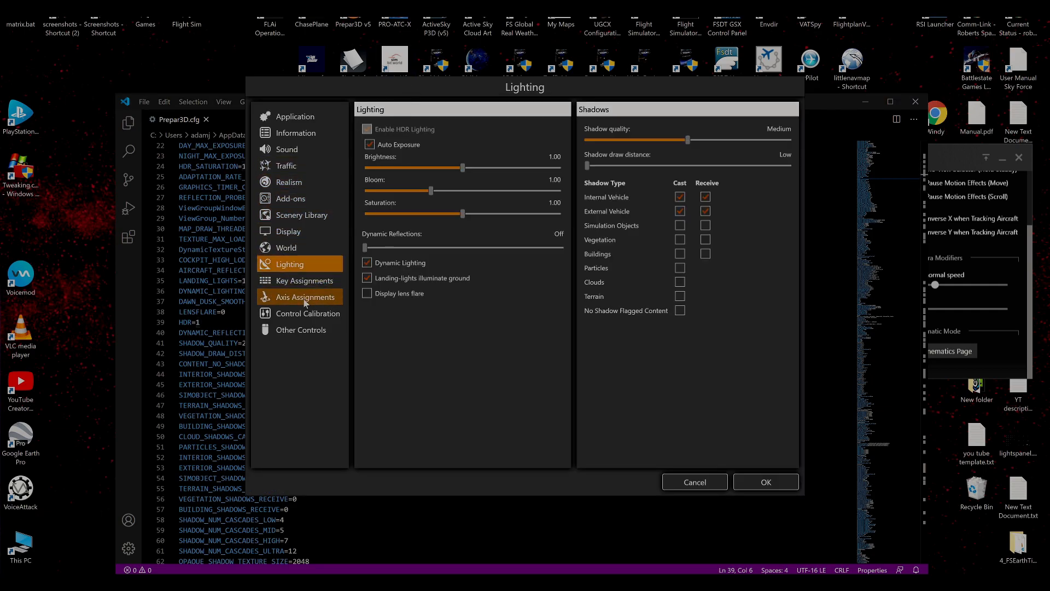
pyautogui.click(210, 322)
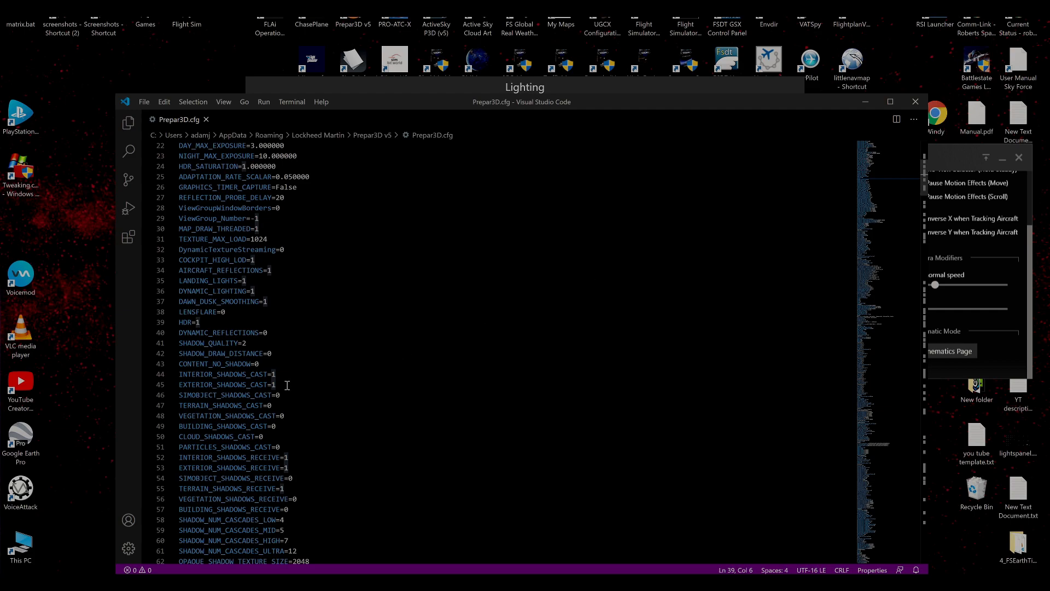
pyautogui.click(911, 102)
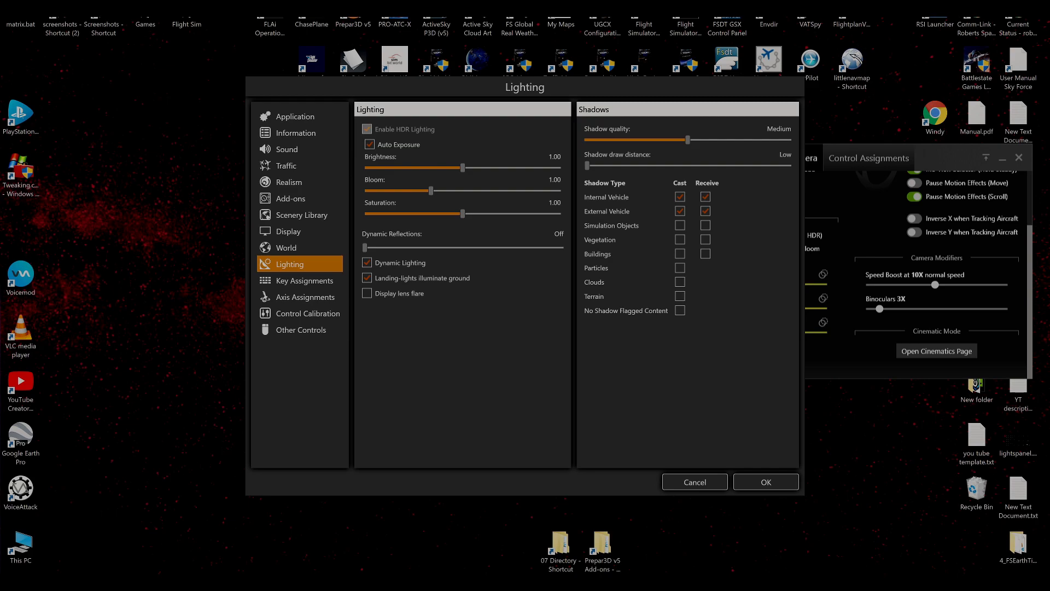
# Compare ChasePlane's cinematic brightness, bloom and saturation overrides with the Prepar3D Lighting values.
pyautogui.click(942, 152)
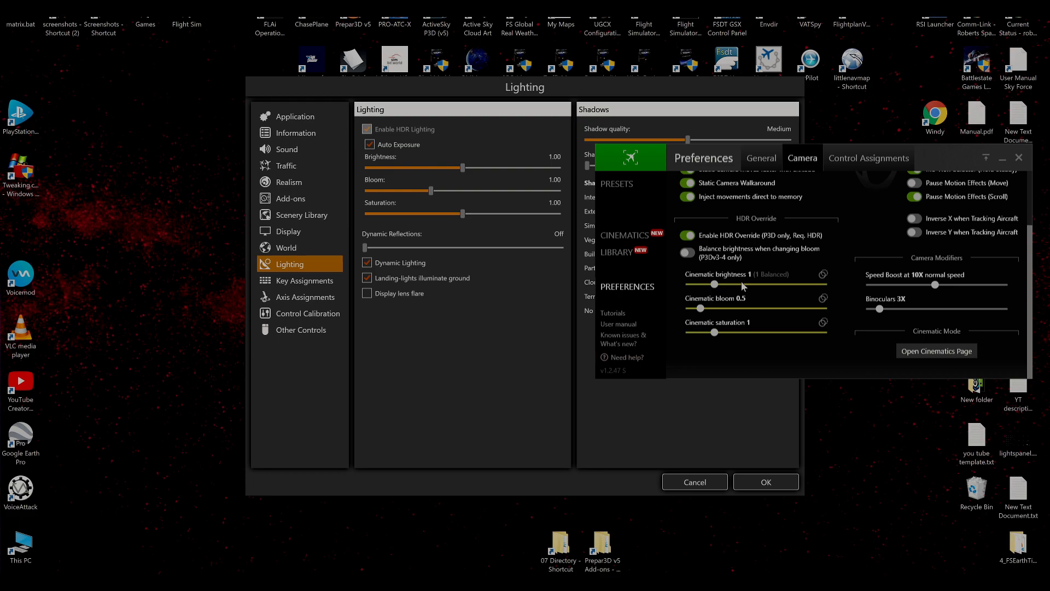
pyautogui.click(543, 305)
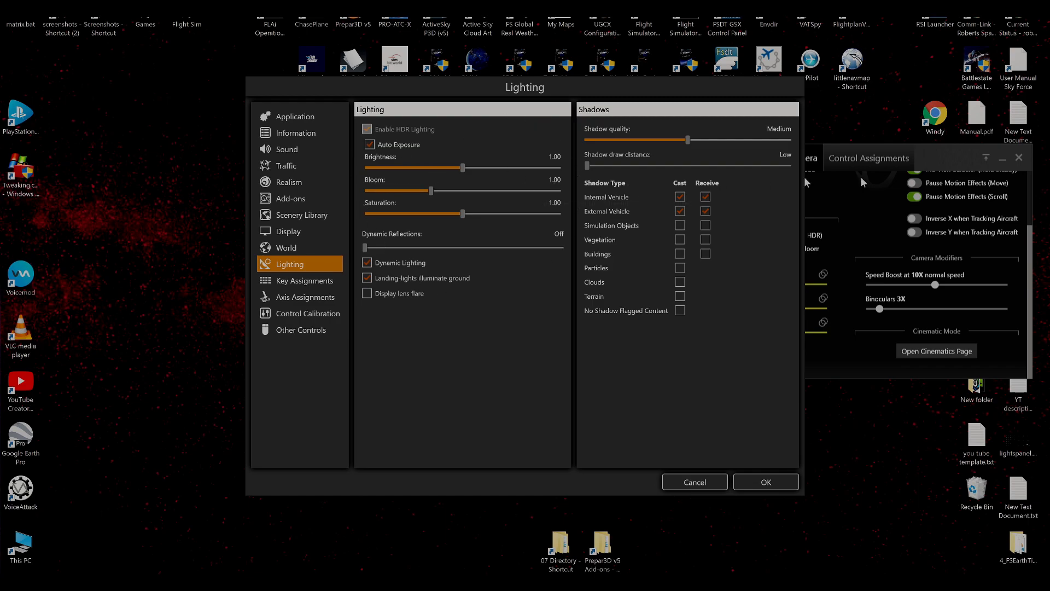
pyautogui.click(965, 162)
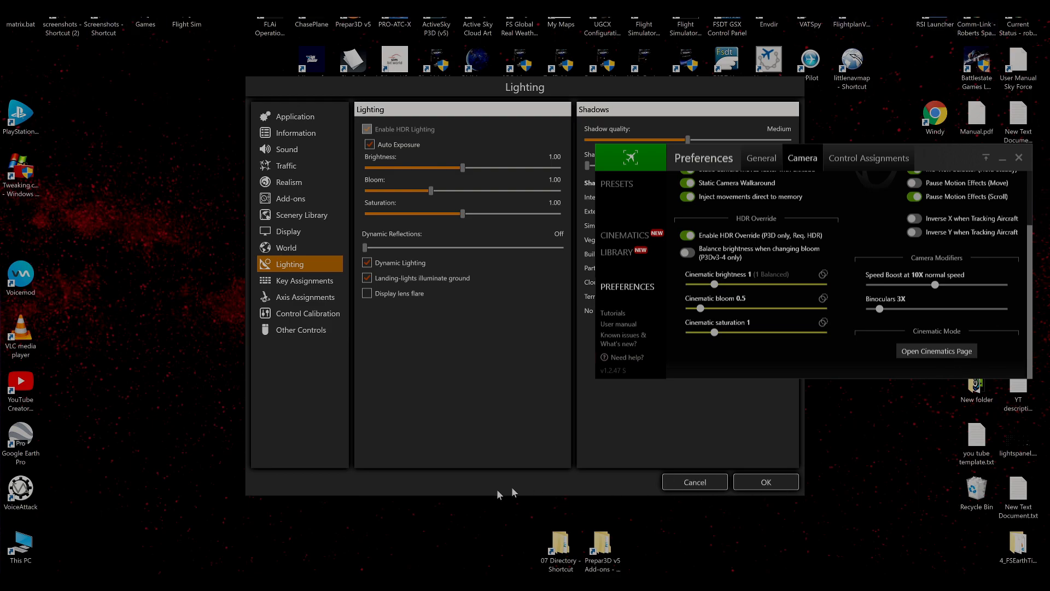
pyautogui.click(420, 363)
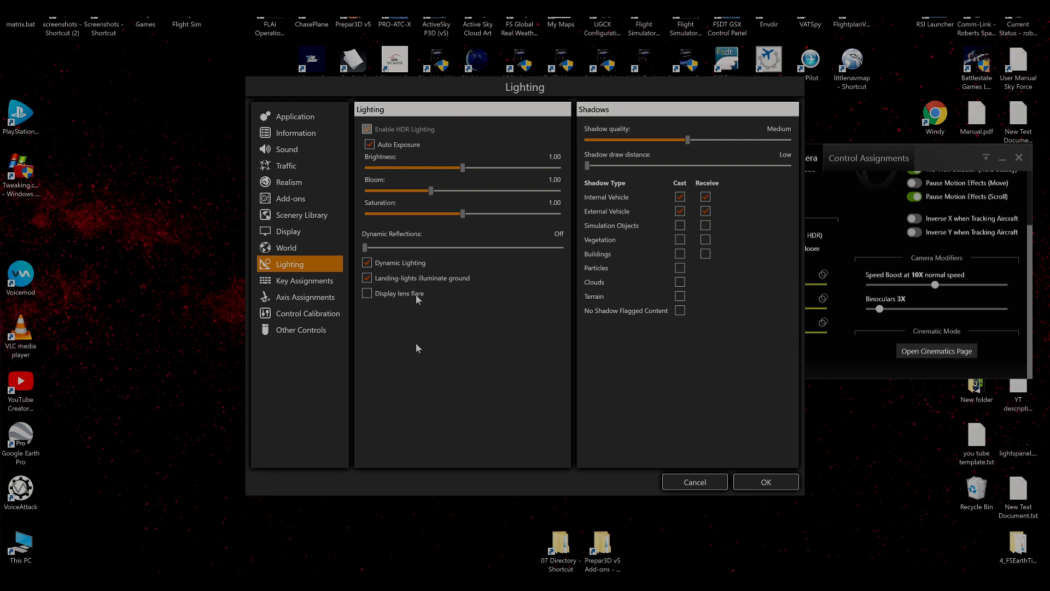
# Review the weather options in the World settings and cancel the settings without exiting Prepar3D.
pyautogui.moveTo(423, 128)
pyautogui.click(289, 250)
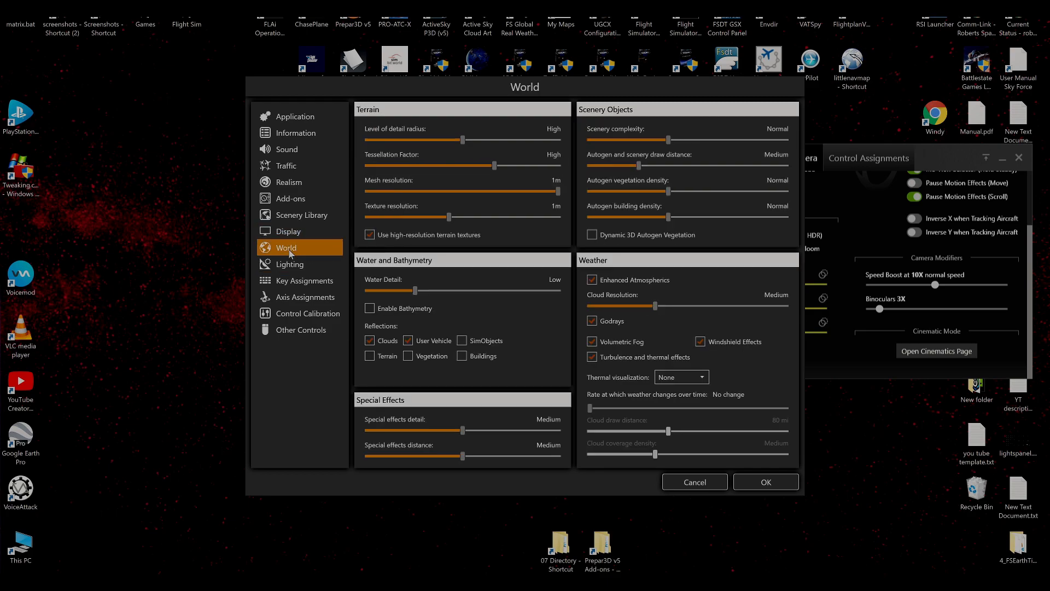
pyautogui.click(668, 484)
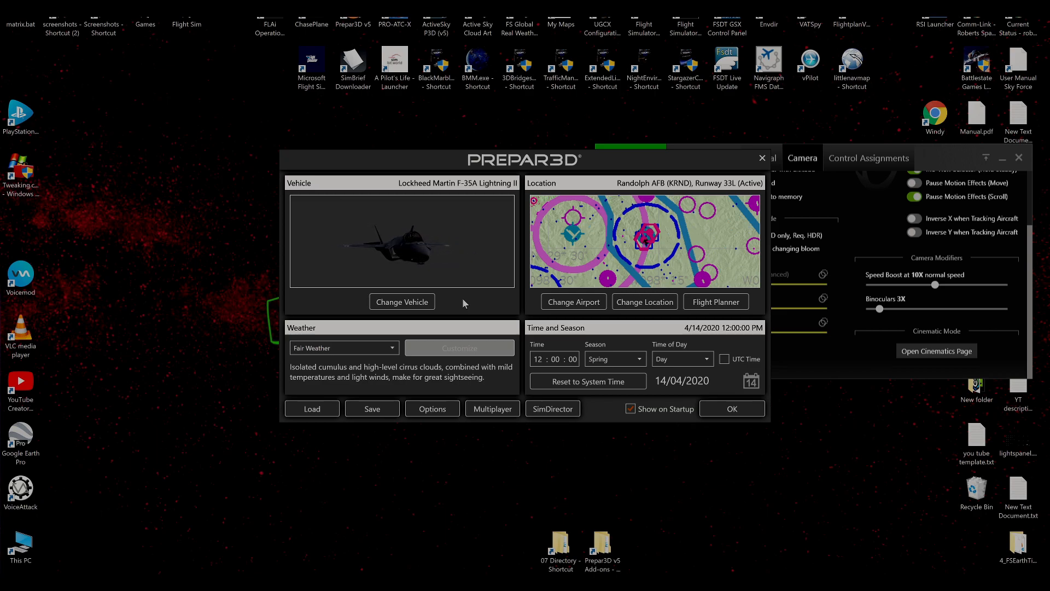
pyautogui.click(763, 159)
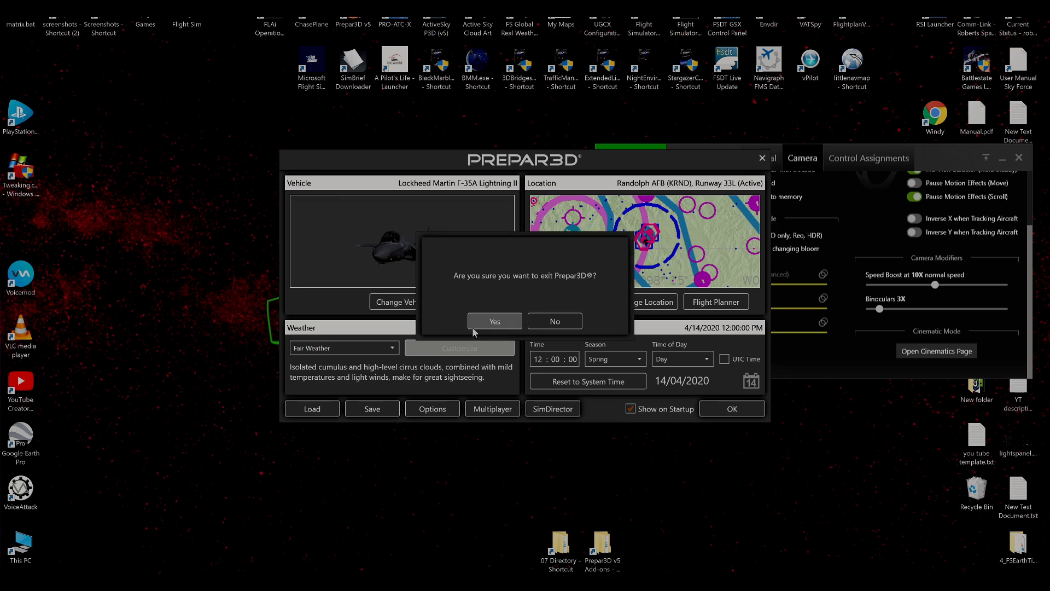
pyautogui.click(541, 322)
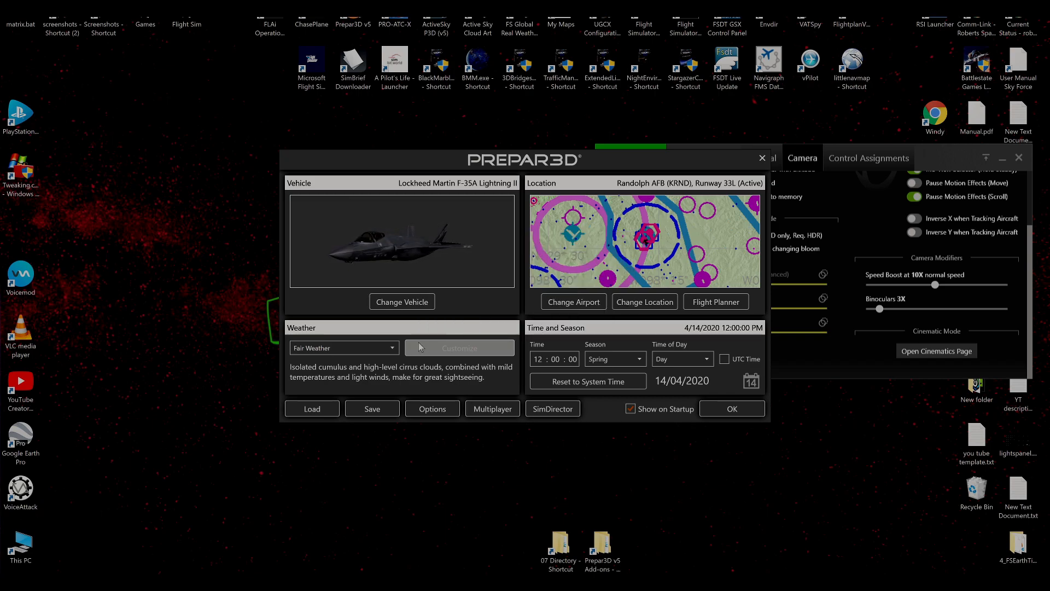
# Set the scenario weather theme to REX Weather Sync.
pyautogui.click(390, 351)
pyautogui.scroll(-1, 361, 400)
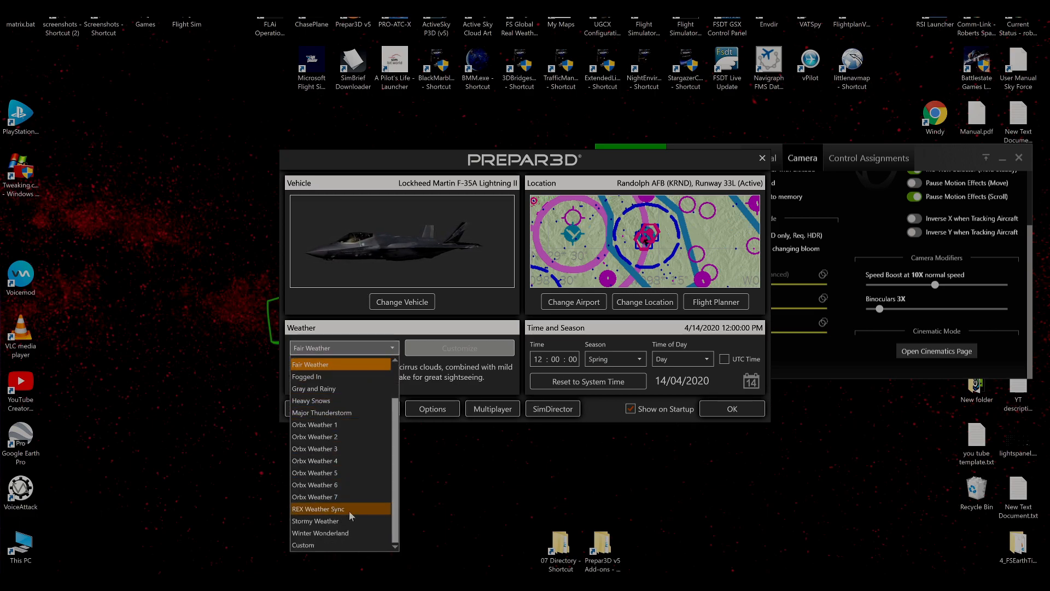
pyautogui.click(343, 509)
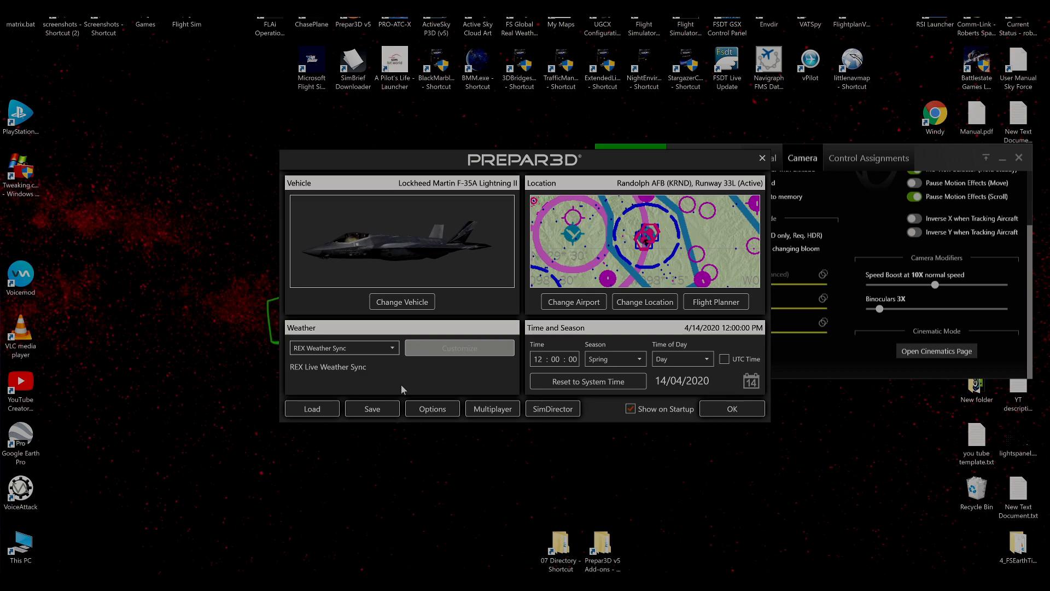